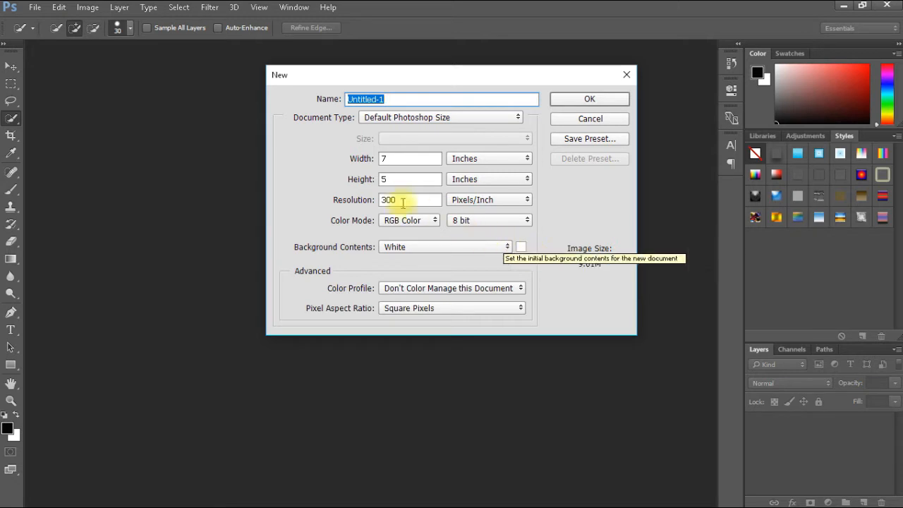
Step: Create a new 500 by 500 pixel document in CMYK Color mode at 16 bit
left_click(485, 159)
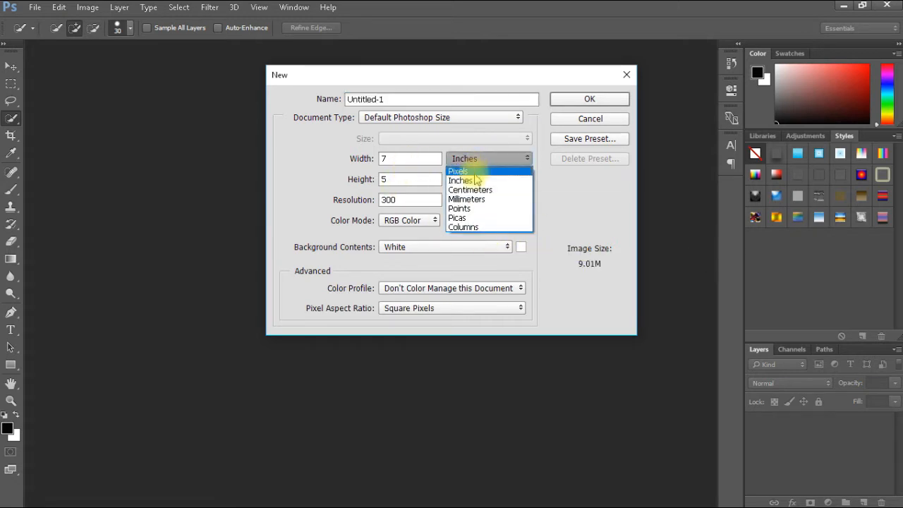
left_click(469, 172)
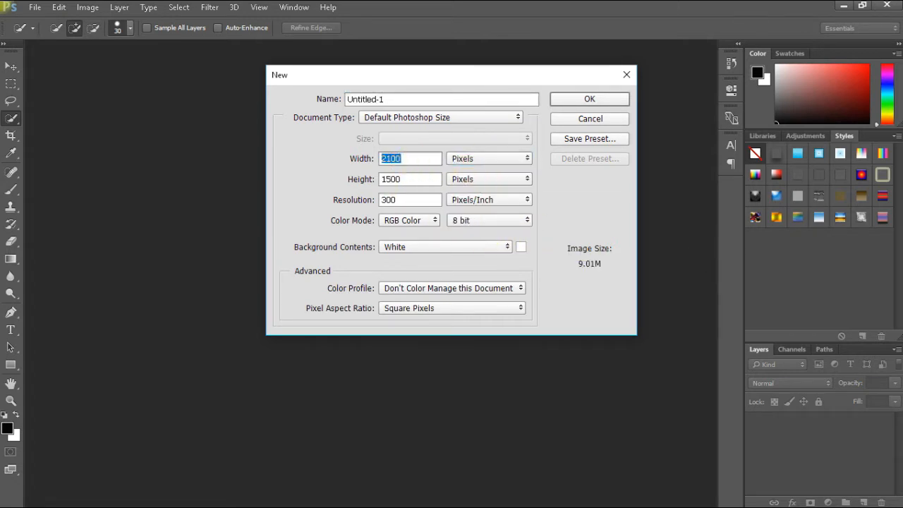
type("50050")
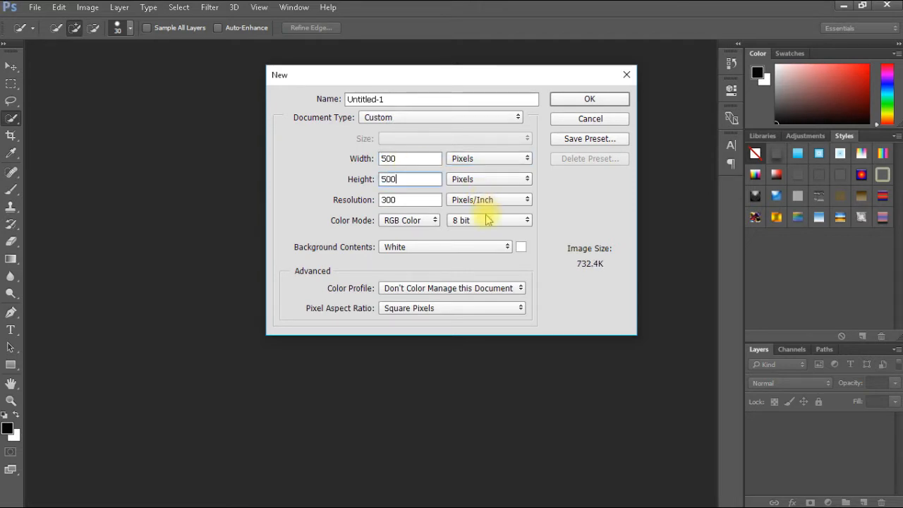
left_click(486, 220)
left_click(473, 252)
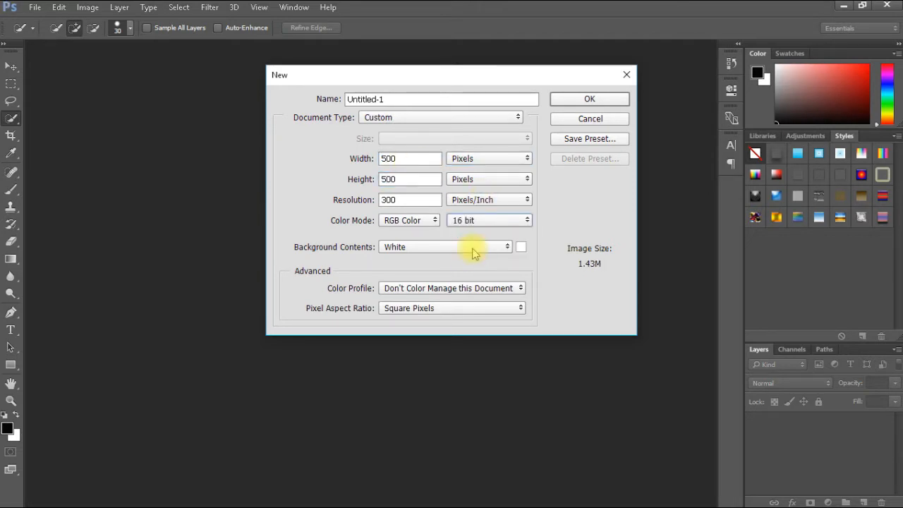
left_click(424, 222)
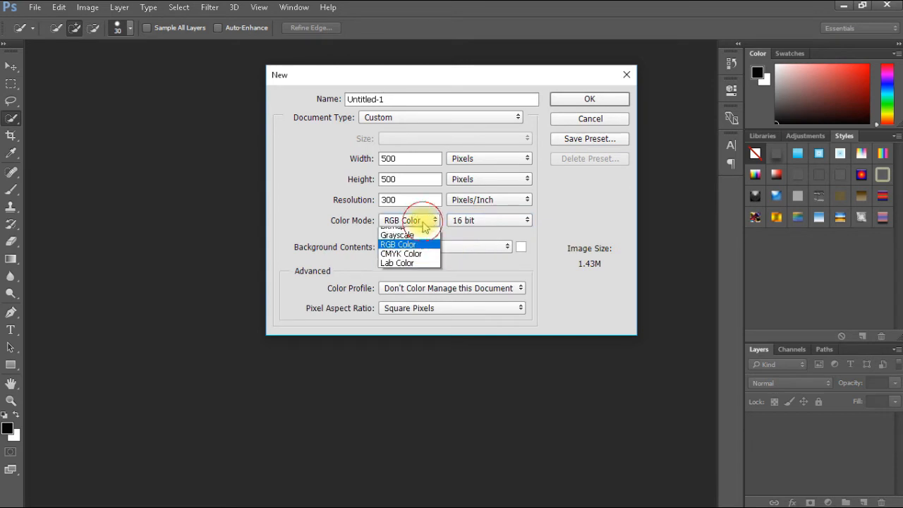
left_click(413, 259)
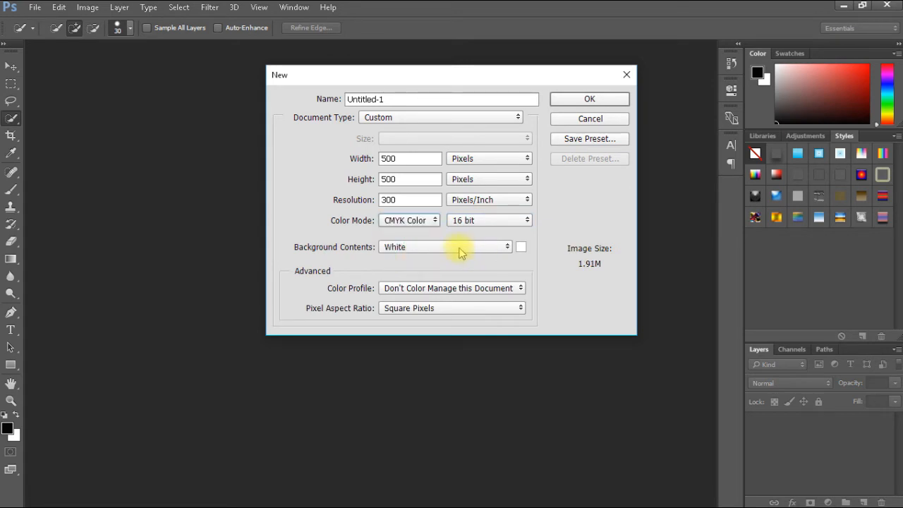
left_click(583, 101)
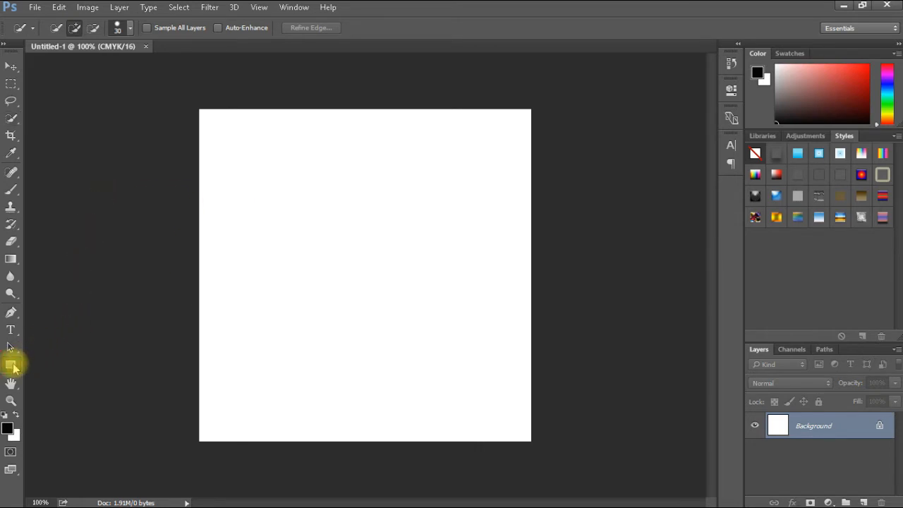
Step: Draw an ellipse about 129 by 120 px near the lower-left corner of the canvas with the Ellipse Tool
left_click(11, 365)
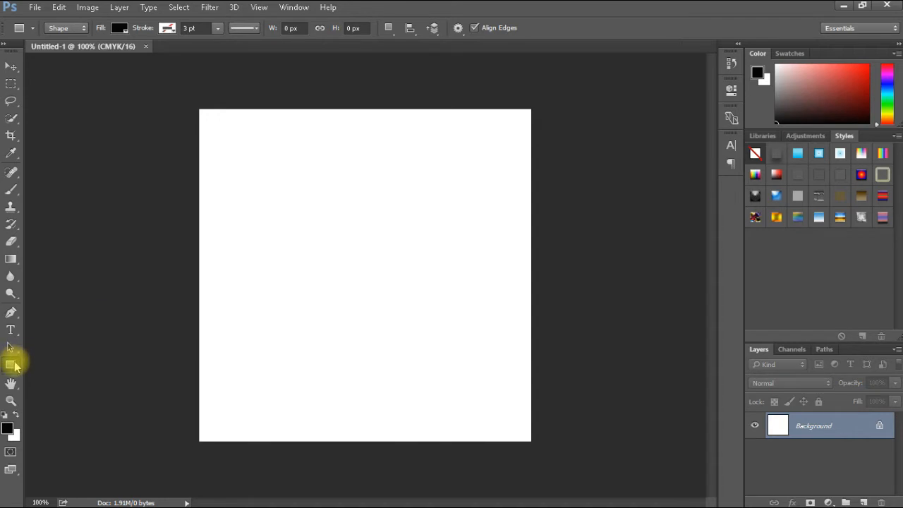
right_click(14, 366)
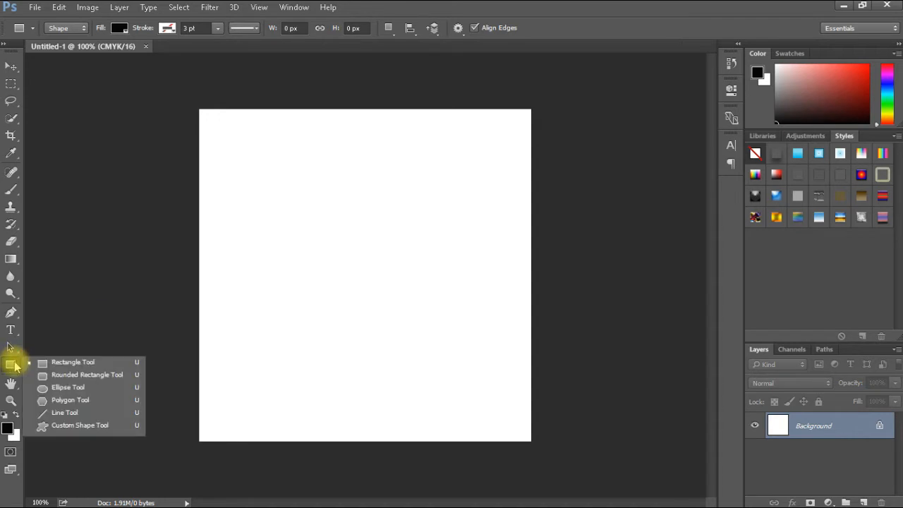
left_click(41, 389)
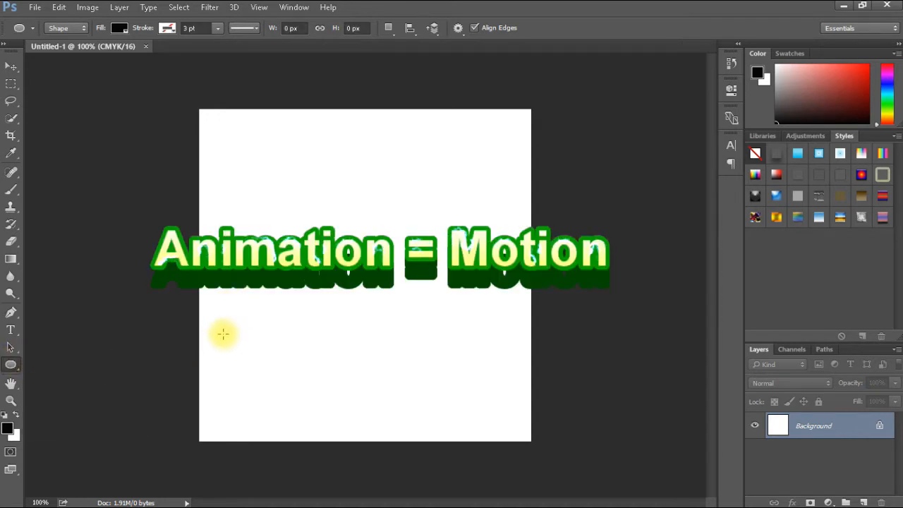
mouse_move(221, 340)
left_mouse_down()
mouse_move(222, 393)
mouse_move(305, 422)
left_mouse_up()
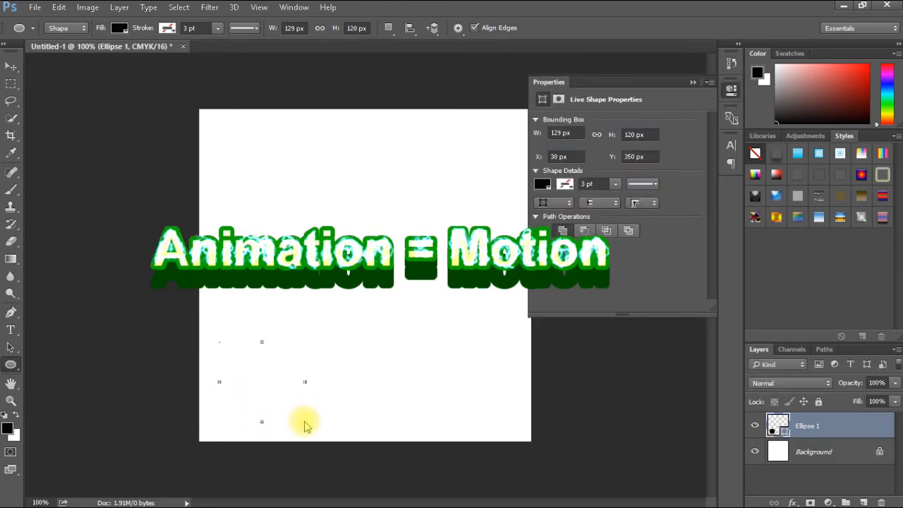
Step: Fill the ellipse with pink and move it slightly closer to the lower-left corner of the canvas
left_click(542, 184)
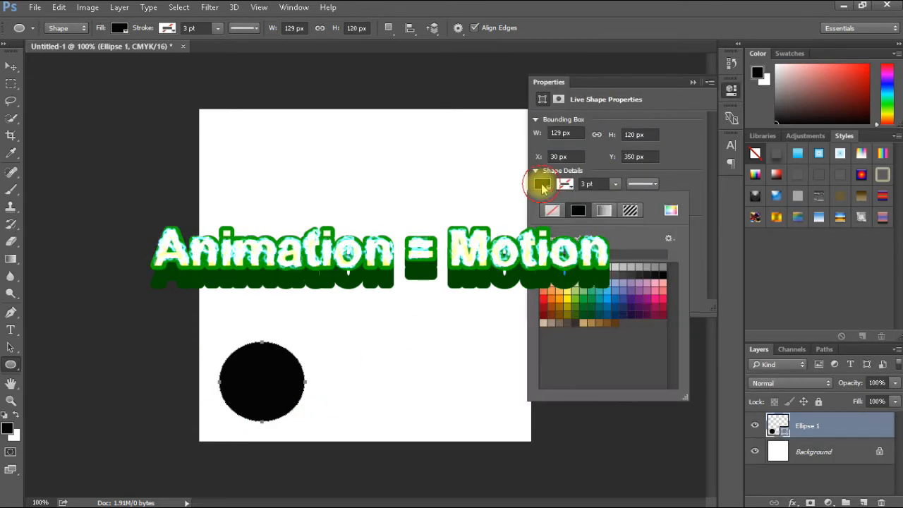
left_click(661, 283)
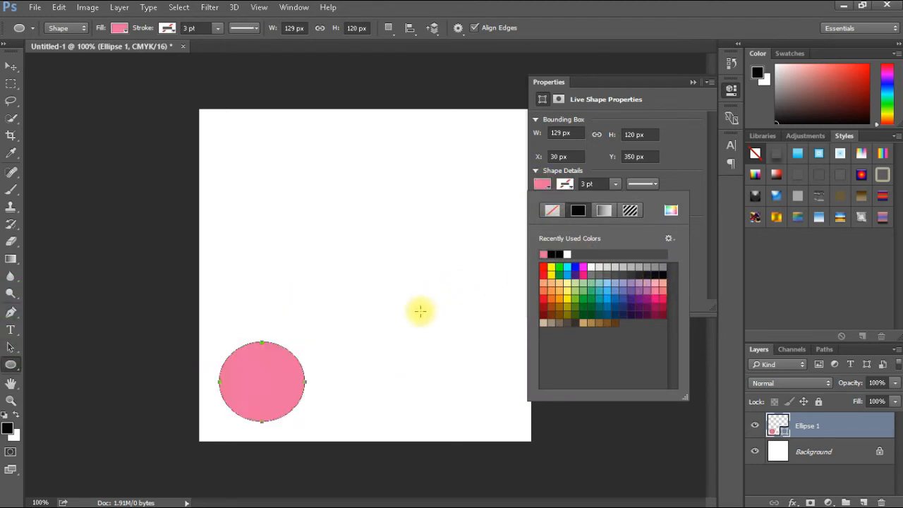
left_click(694, 82)
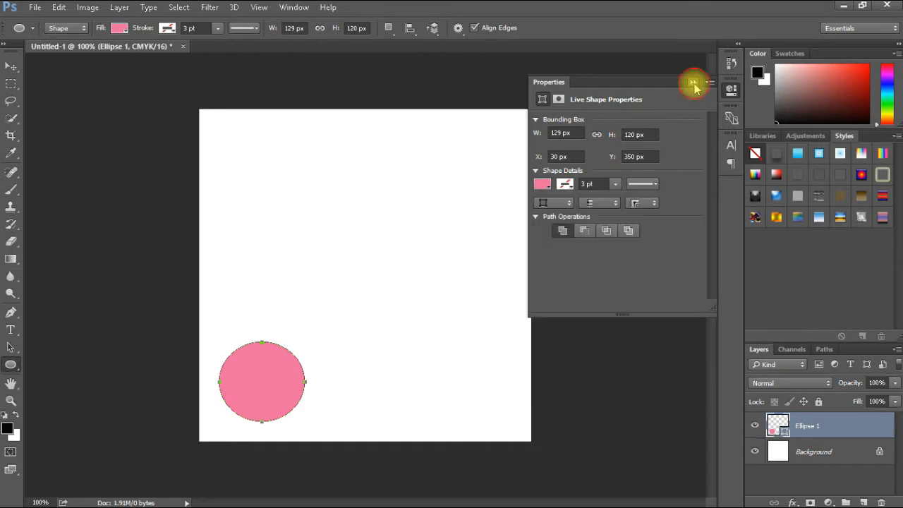
left_click(693, 82)
left_click(10, 66)
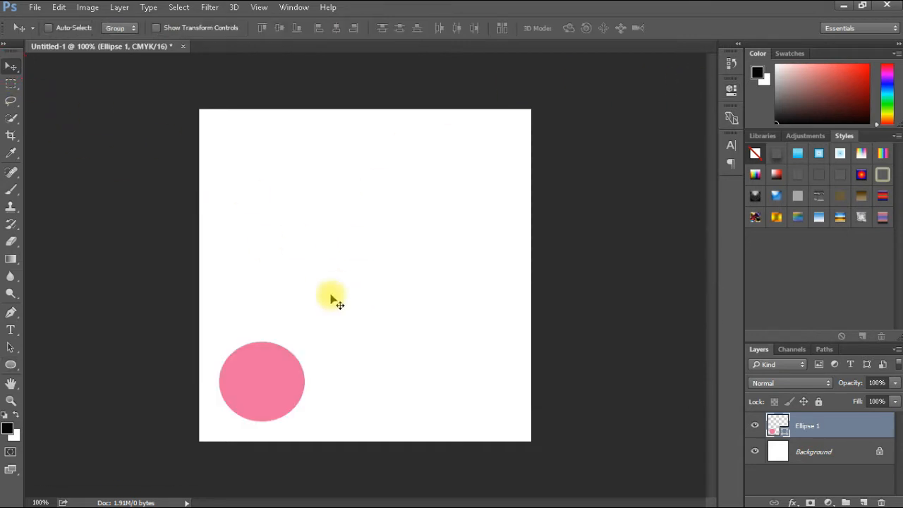
left_click_drag(273, 373, 261, 386)
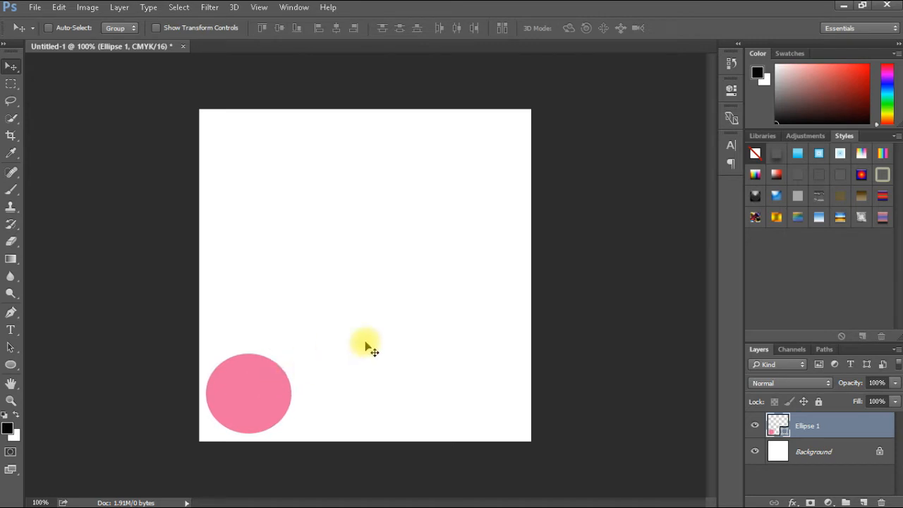
Step: Try two rainbow preset styles on the ellipse and settle on the glossy blue one to make it a shiny ball
left_click_drag(11, 261, 47, 257)
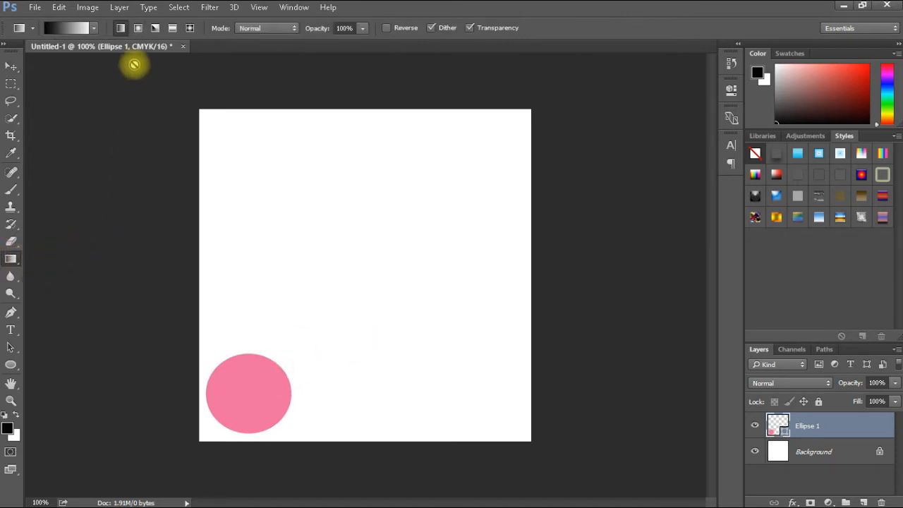
left_click(862, 154)
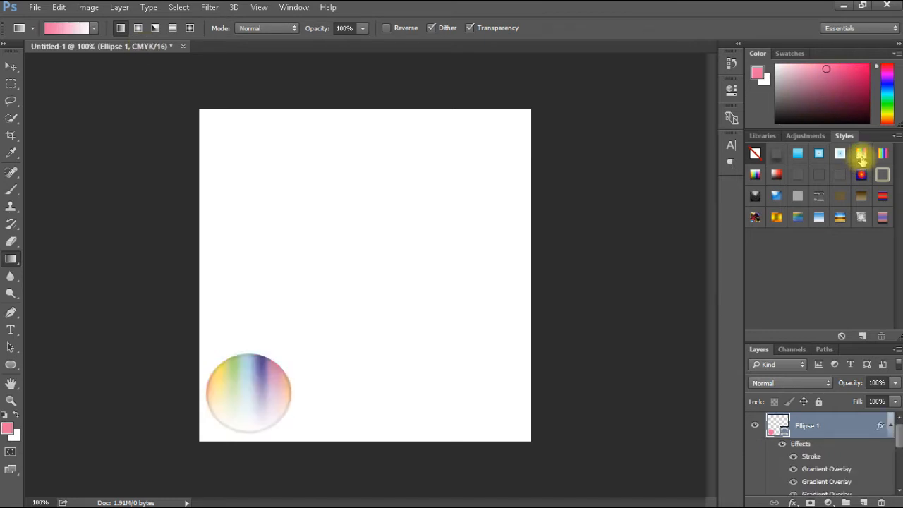
left_click(882, 154)
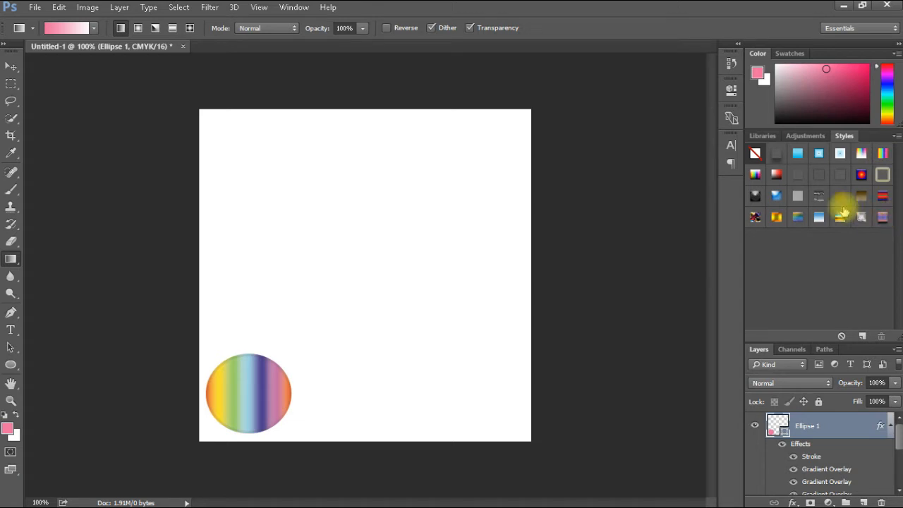
left_click(775, 197)
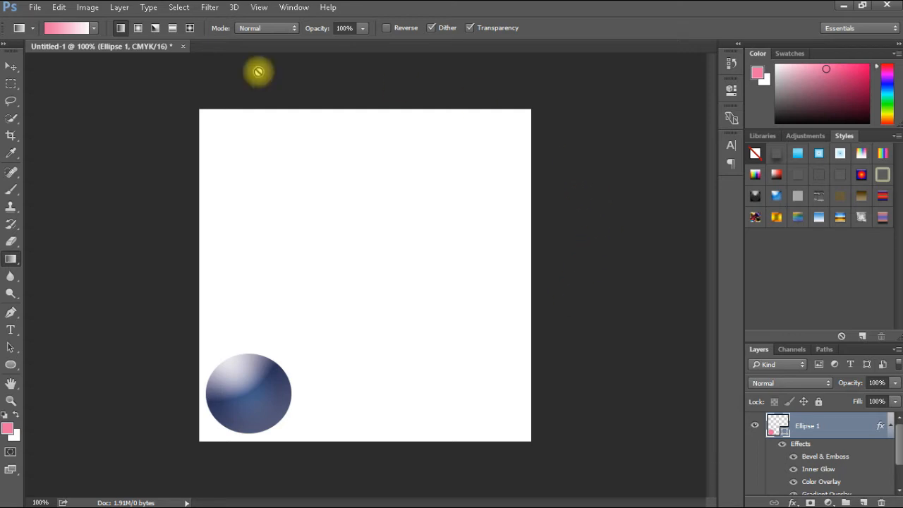
Step: Show the Timeline, create a video timeline for the document and dismiss the tip about adding media
left_click(10, 68)
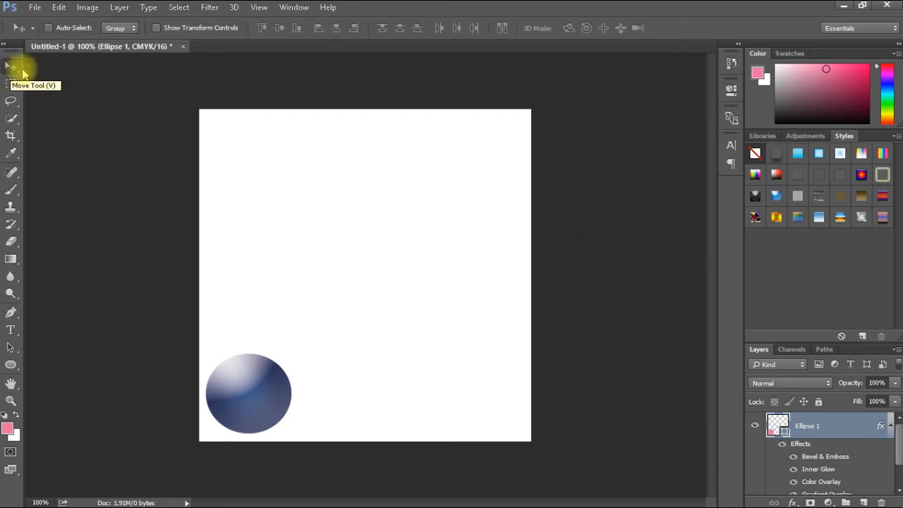
left_click(290, 7)
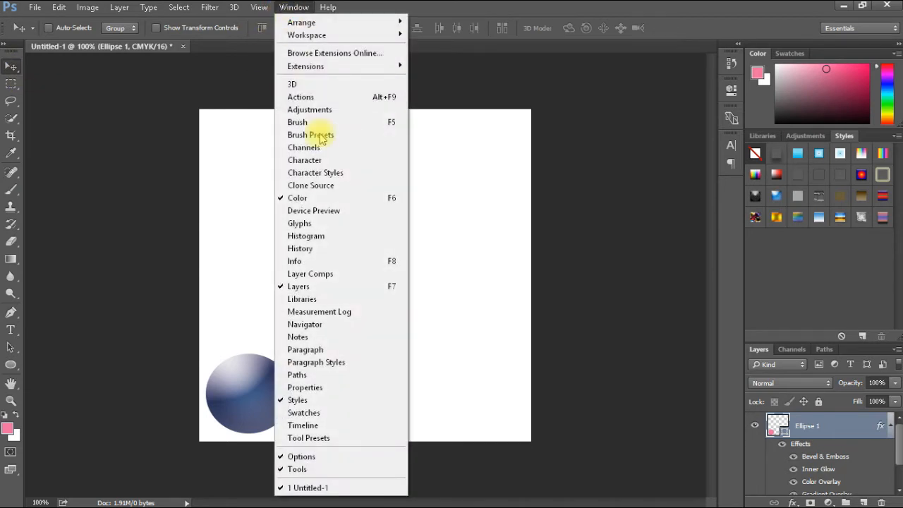
left_click(309, 425)
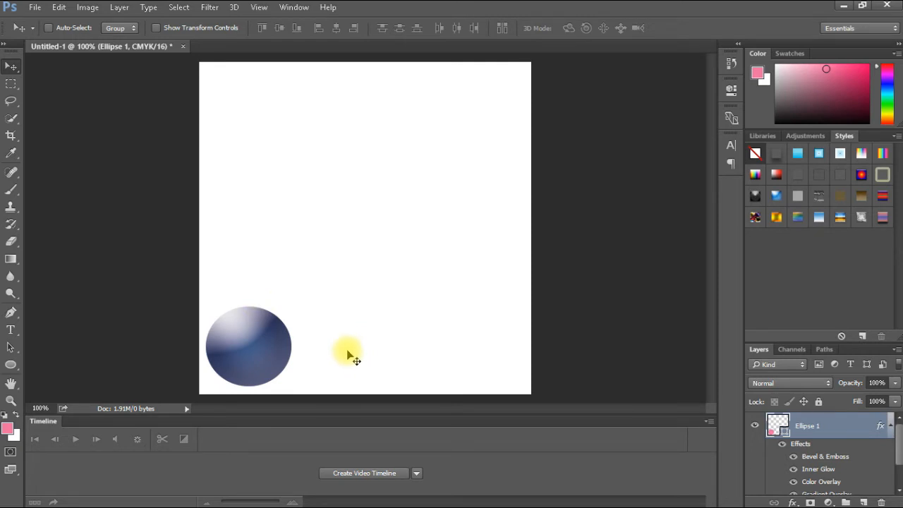
left_click(302, 9)
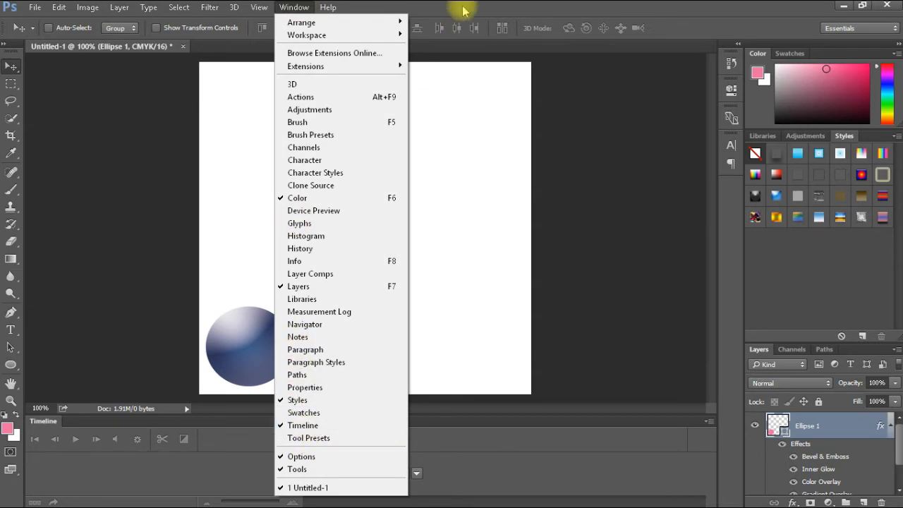
left_click(487, 18)
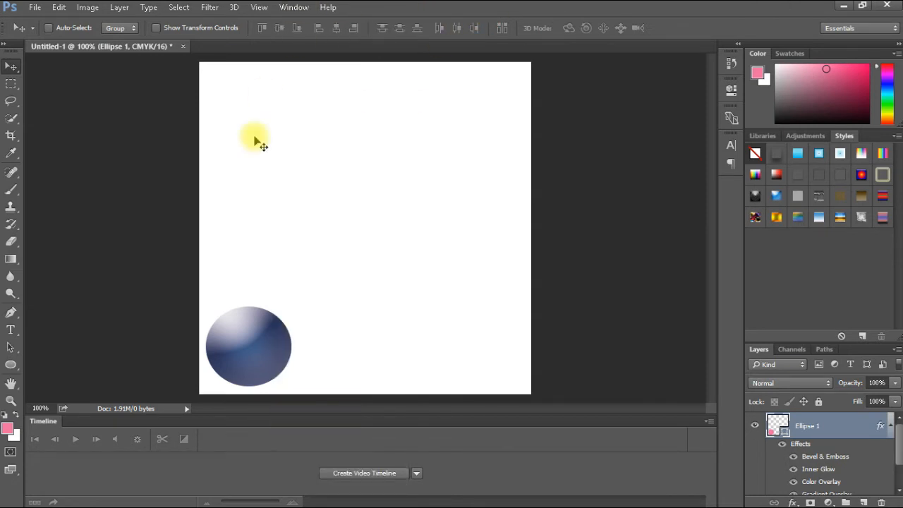
left_click(365, 473)
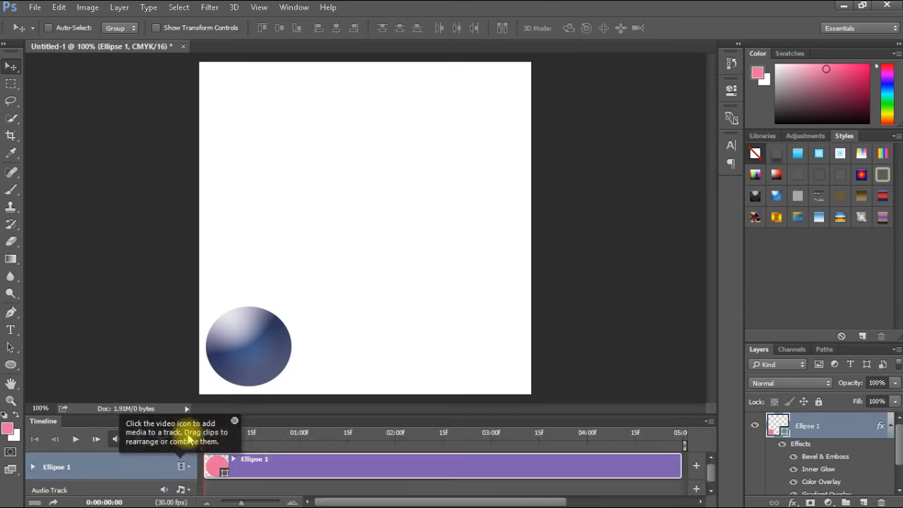
left_click(234, 421)
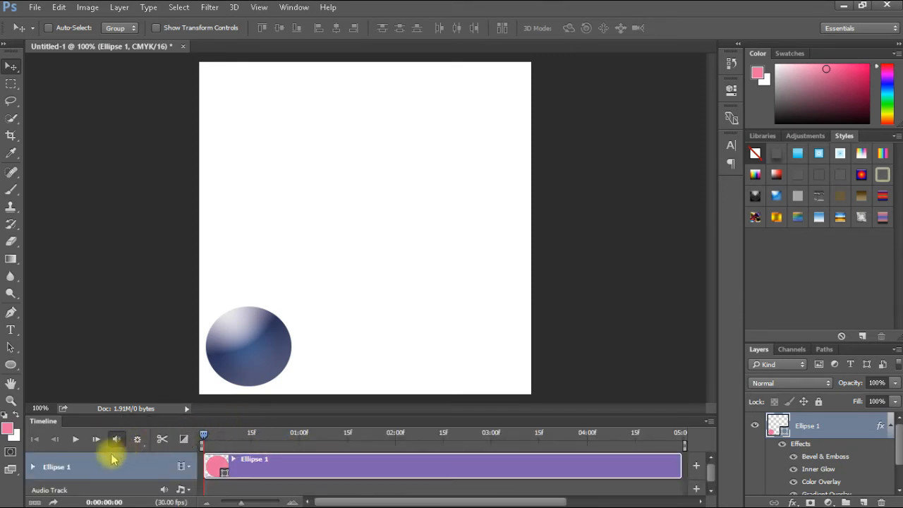
Step: Convert the video timeline to a frame animation, trying the conversion back to video once
left_click(34, 501)
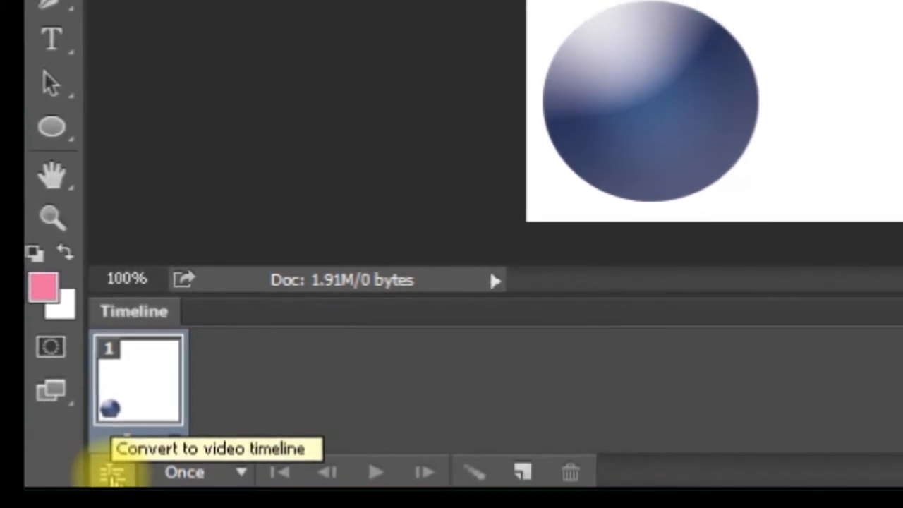
left_click(118, 472)
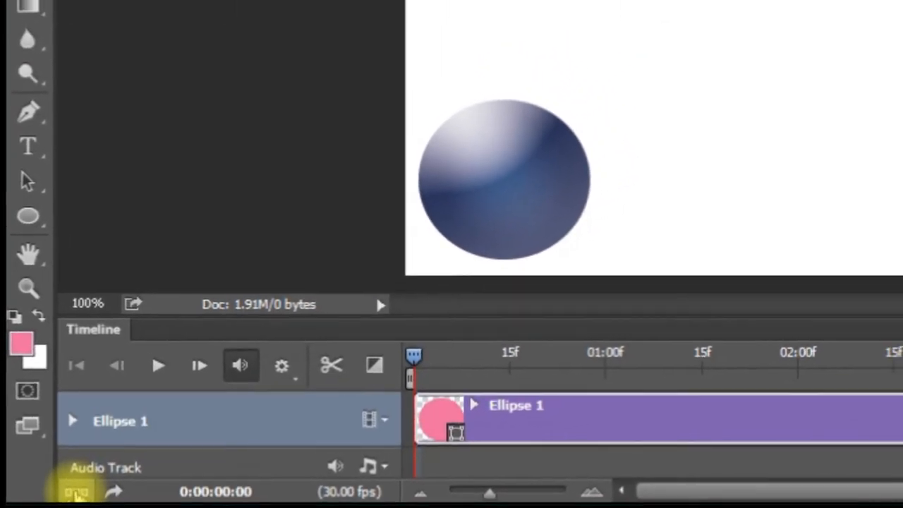
left_click(69, 496)
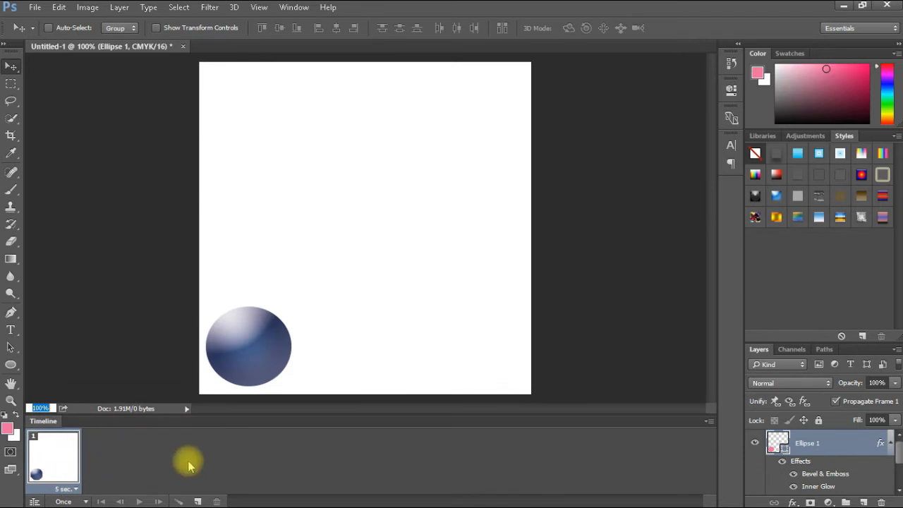
Step: Add a second frame with the ball moved up and to the right, and tween it with the previous frame using 5 added frames
left_click(198, 502)
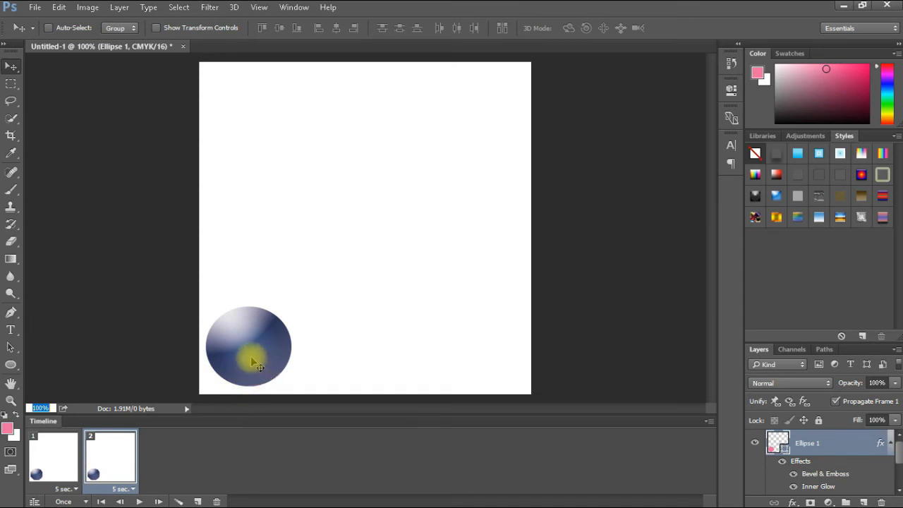
left_click_drag(252, 360, 305, 300)
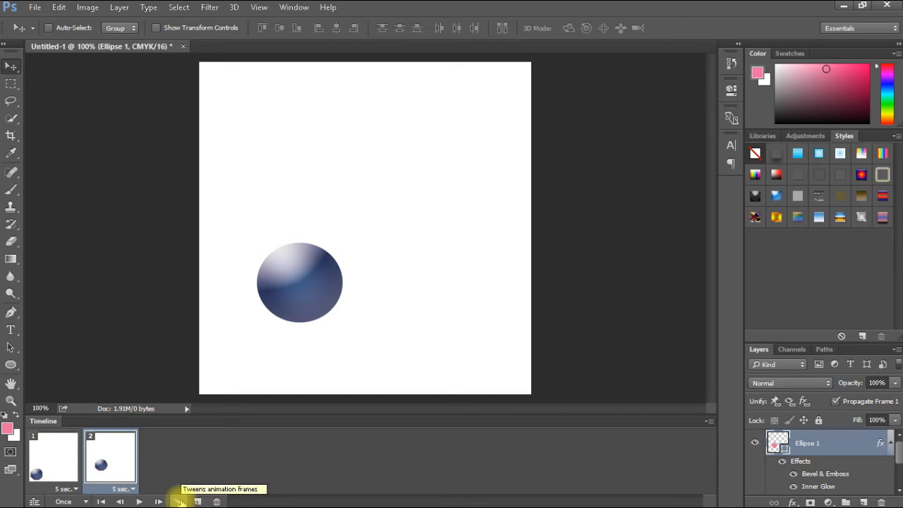
left_click(180, 501)
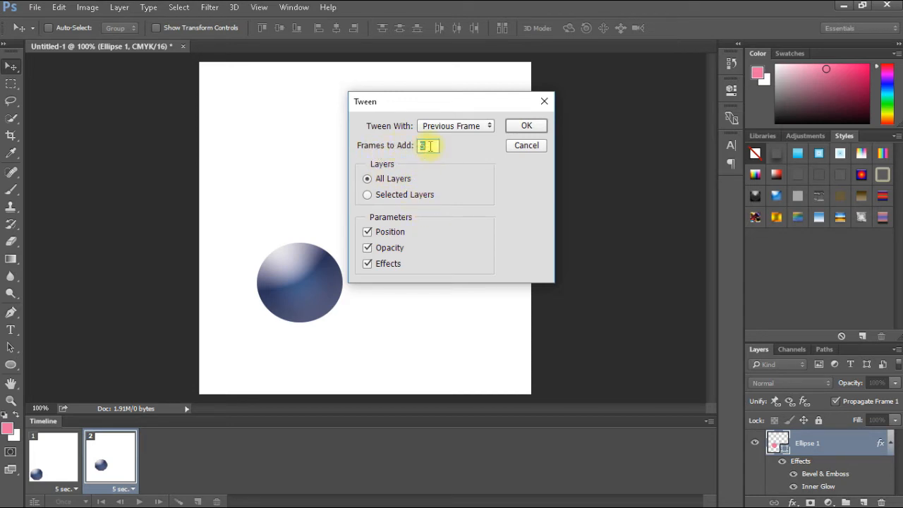
left_click(526, 127)
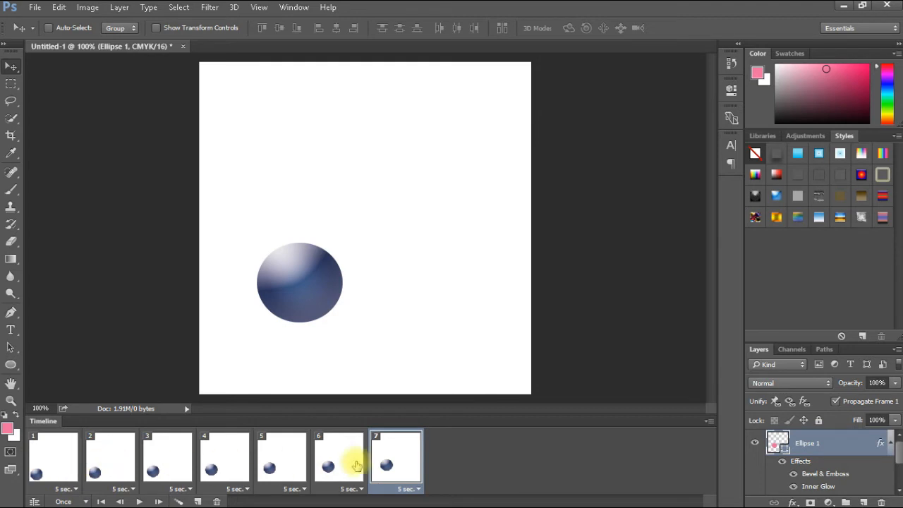
Step: Set the delay of each of the seven animation frames to No delay
left_click(74, 489)
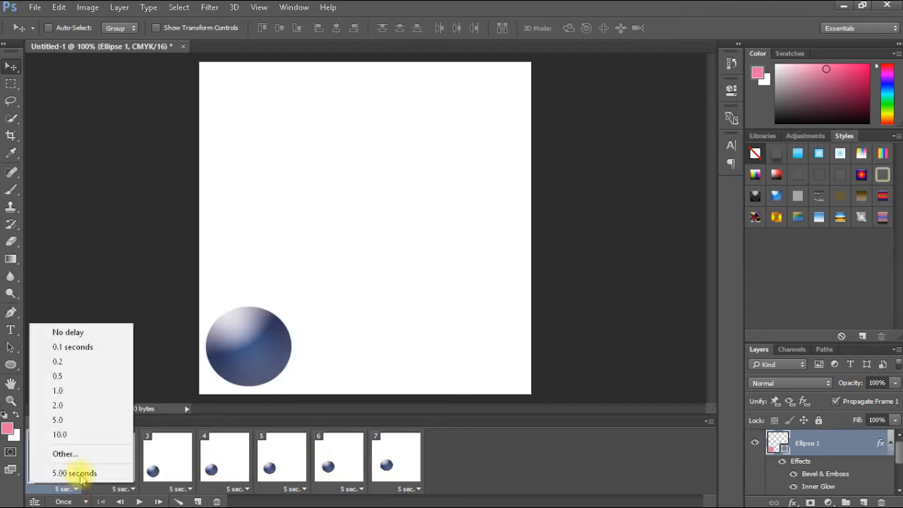
left_click(79, 334)
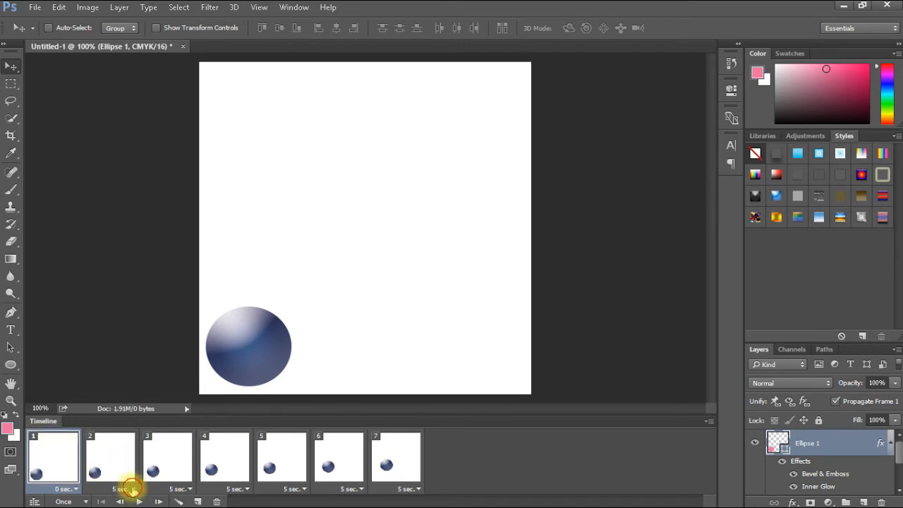
left_click(133, 489)
left_click(163, 330)
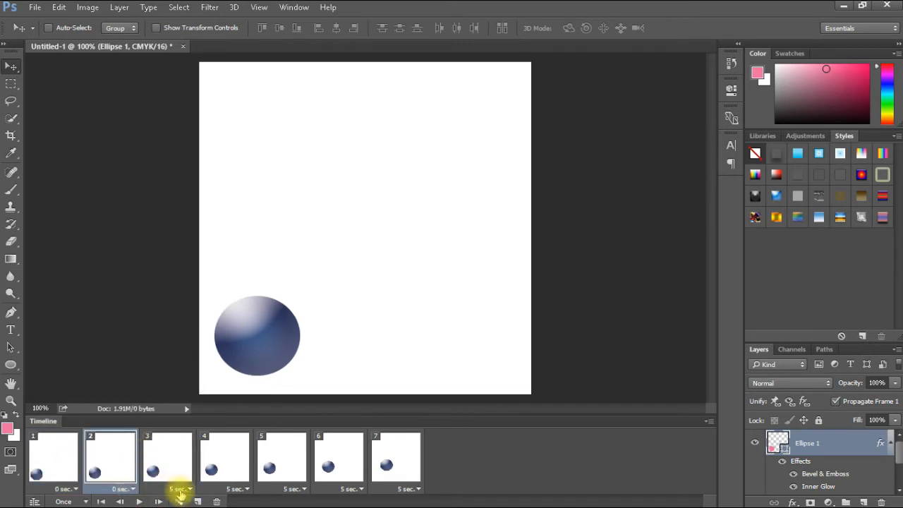
left_click(180, 489)
left_click(192, 333)
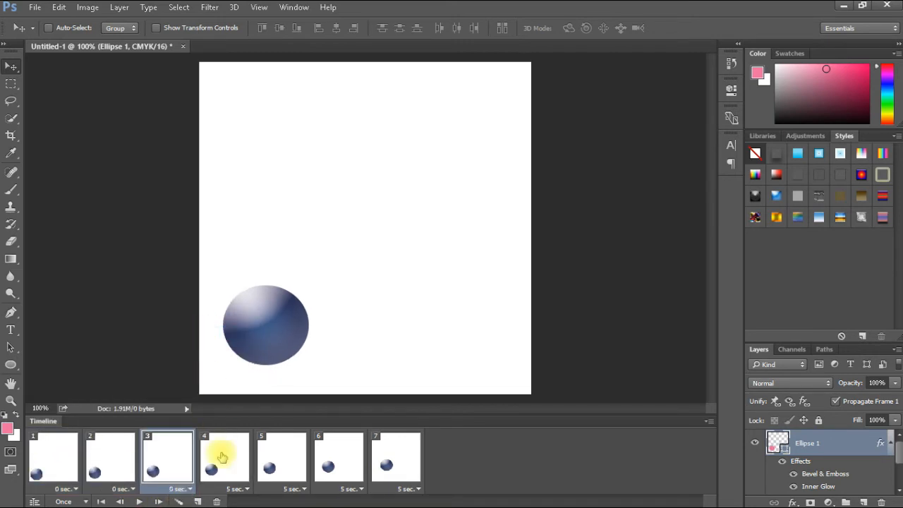
left_click(238, 488)
left_click(239, 332)
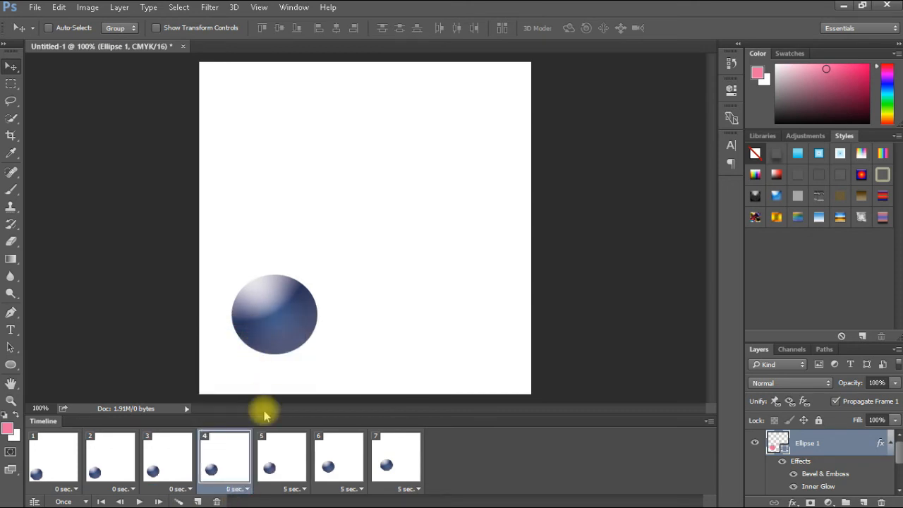
left_click(289, 487)
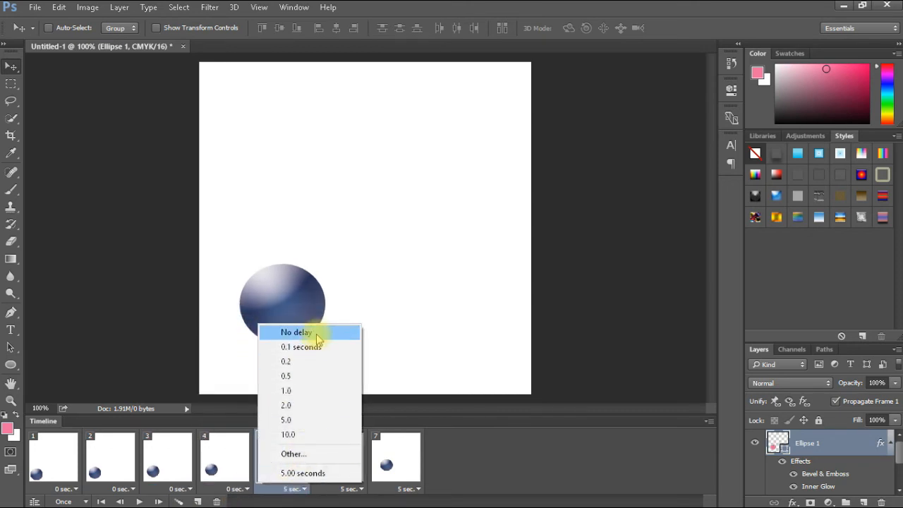
left_click(315, 334)
left_click(353, 488)
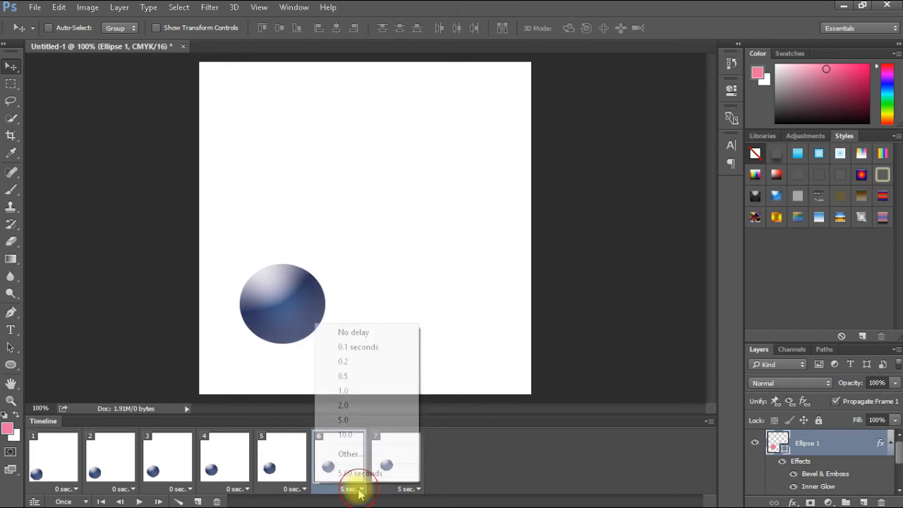
left_click(367, 332)
left_click(408, 488)
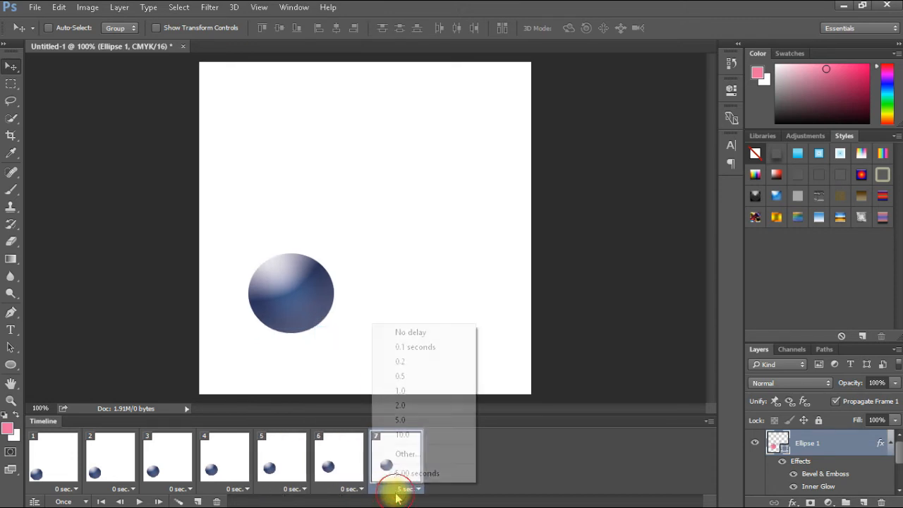
left_click(448, 330)
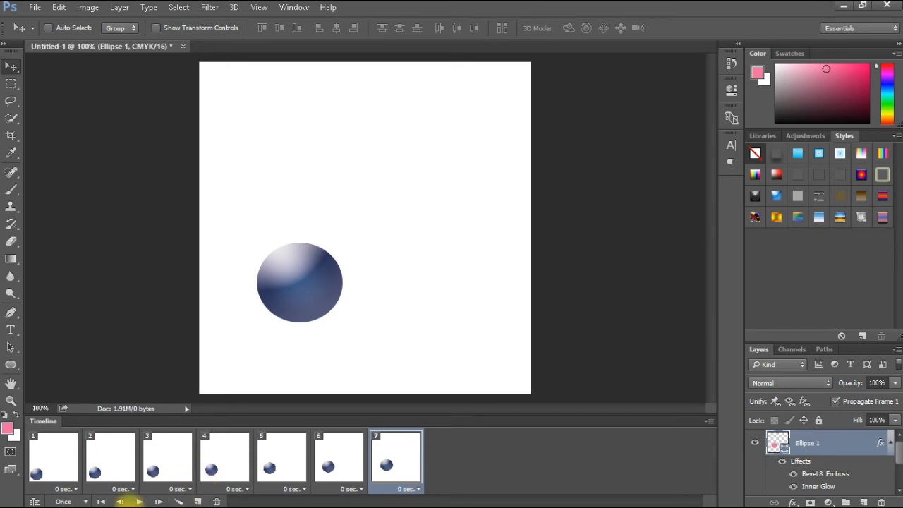
Step: Set the animation's looping to Forever, play it to preview the motion, and stop playback
left_click(79, 502)
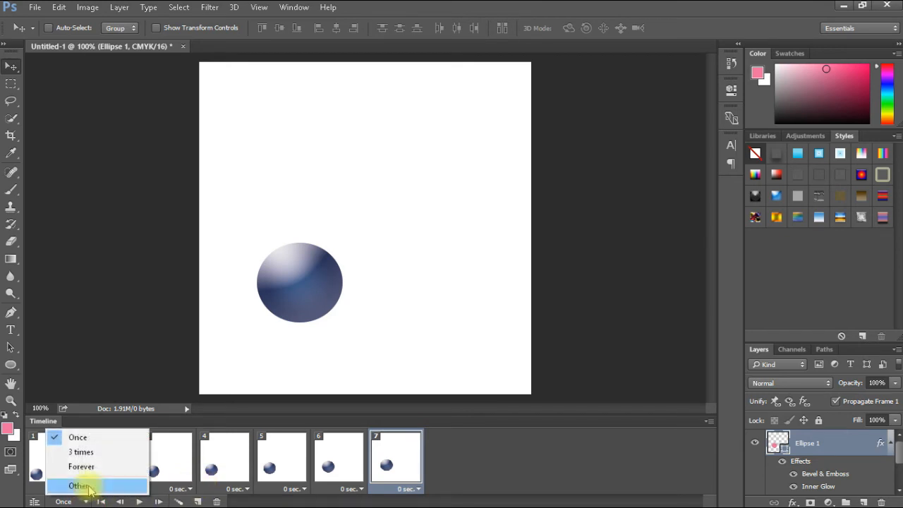
left_click(91, 466)
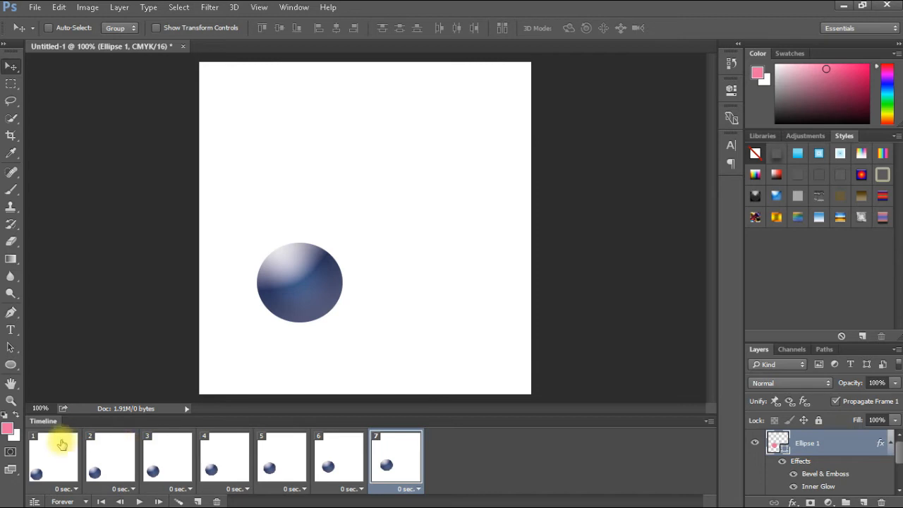
left_click(139, 500)
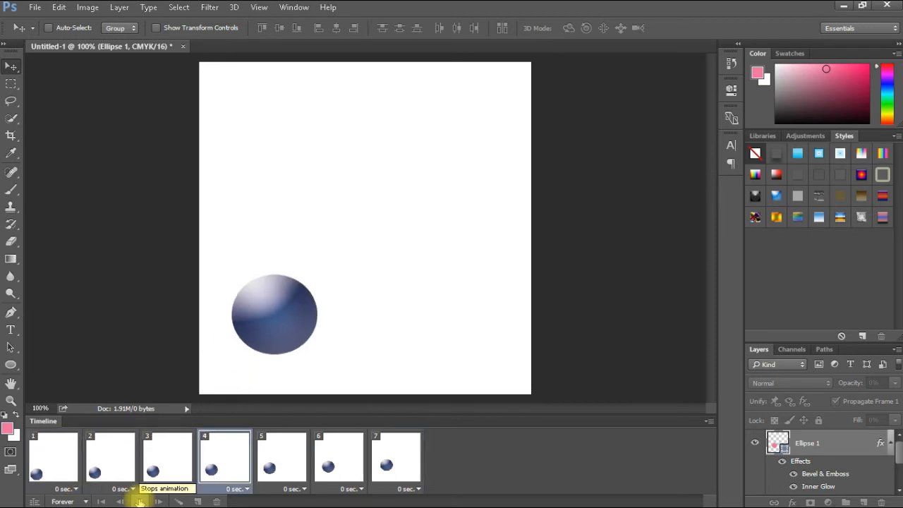
left_click(139, 500)
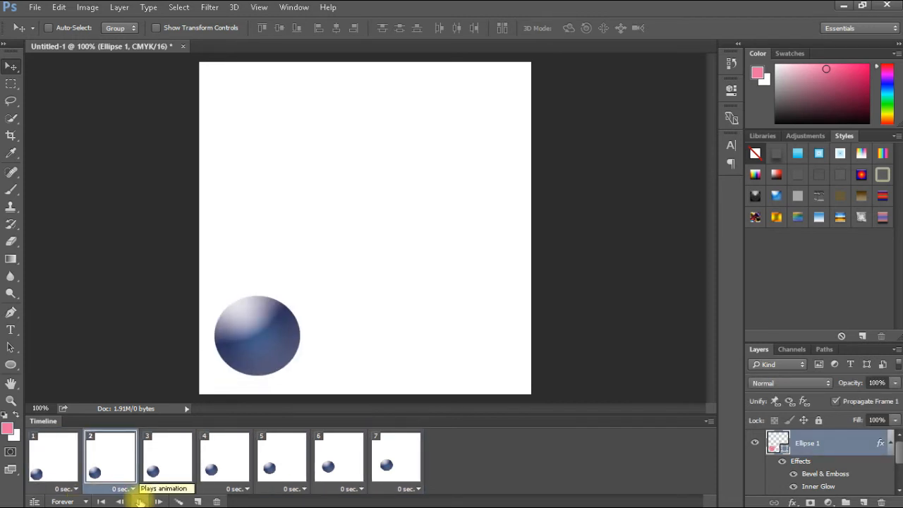
Step: Add a frame after frame 7 and move its ball down and to the right onto the canvas's bottom edge
left_click(395, 464)
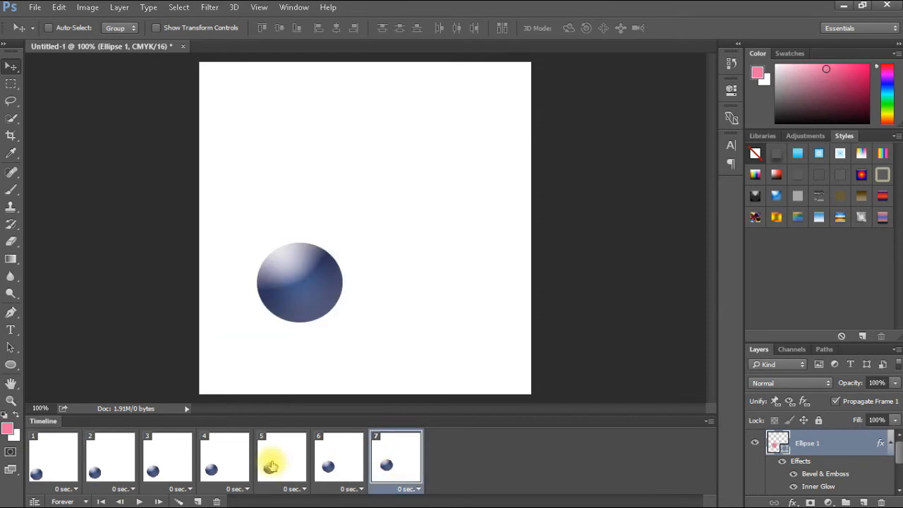
left_click(197, 501)
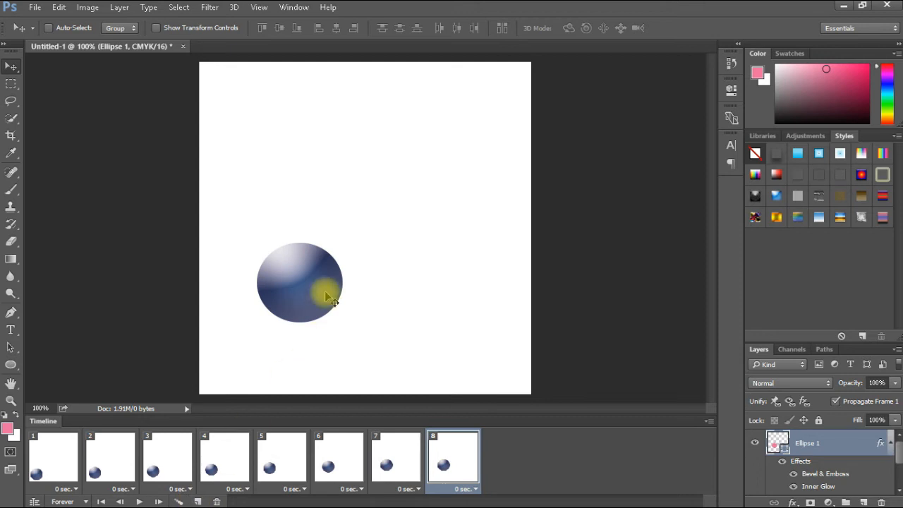
left_click_drag(316, 286, 402, 356)
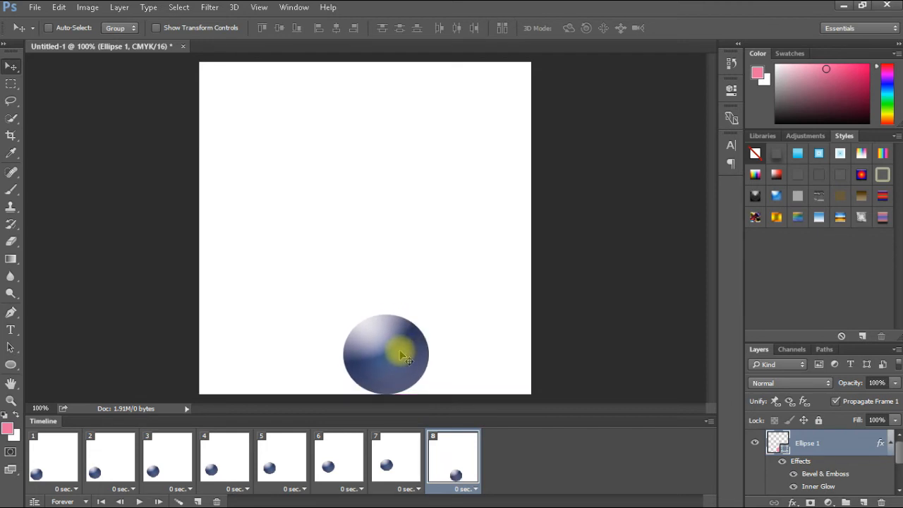
Step: Tween frame 8 with the previous frame using 5 added frames across all layers, and preview the animation
left_click(179, 502)
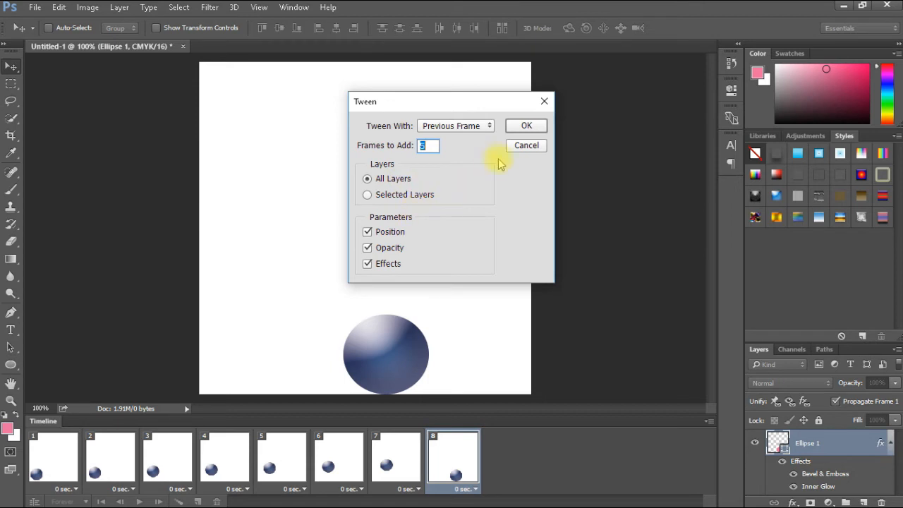
left_click(519, 131)
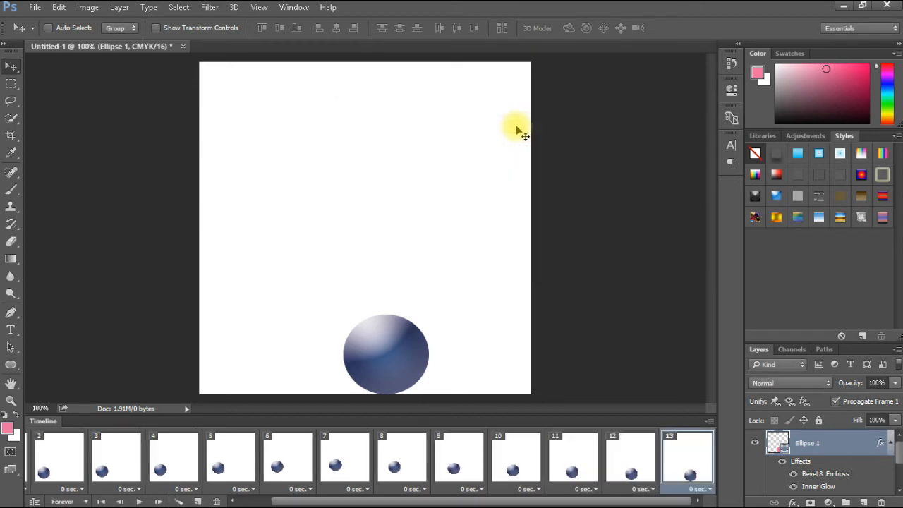
left_click(142, 501)
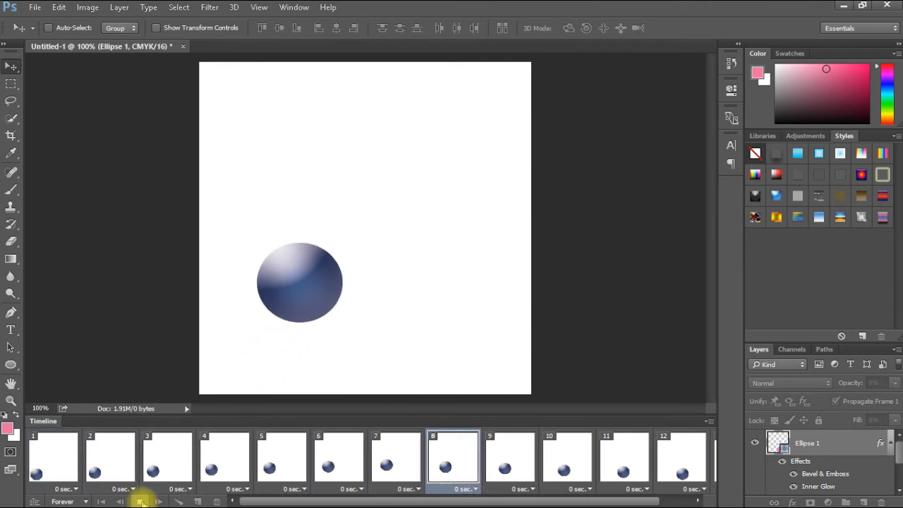
left_click(140, 501)
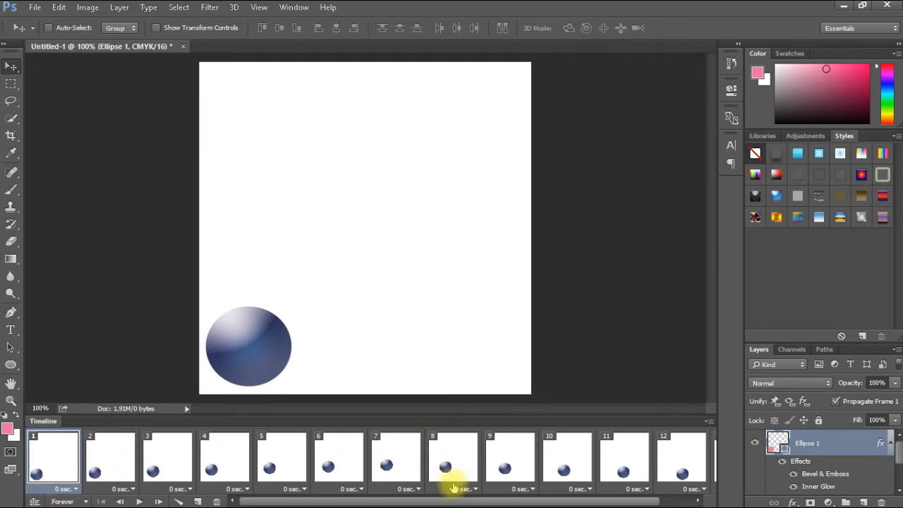
Step: Add a frame after frame 13 and move its ball up and to the right against the canvas's right edge
left_click_drag(542, 501, 574, 501)
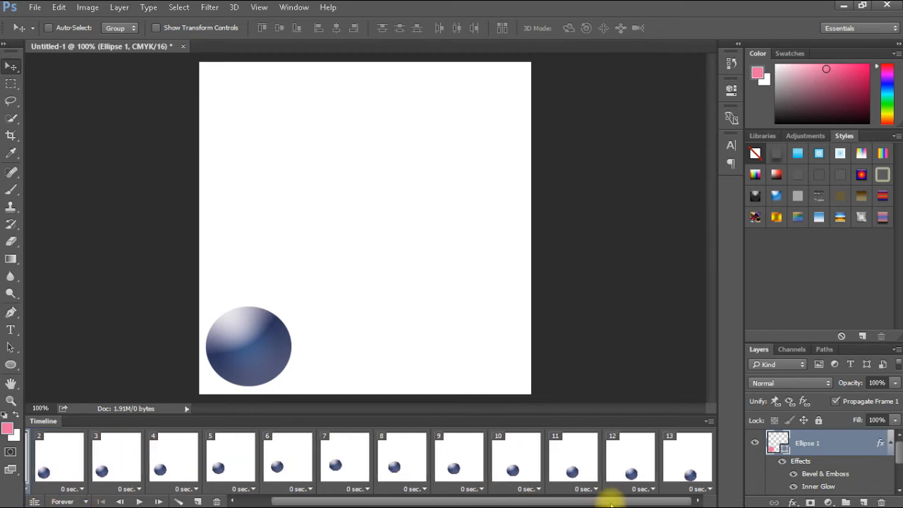
left_click(683, 463)
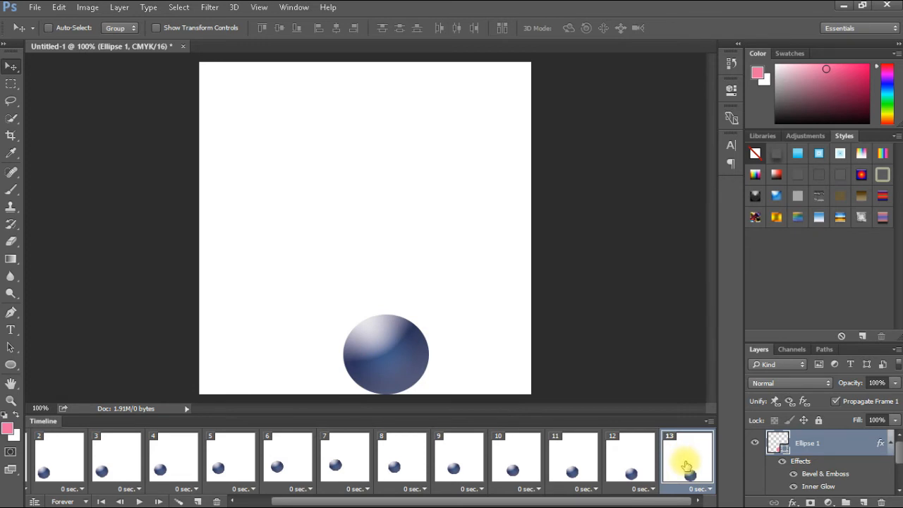
left_click(199, 500)
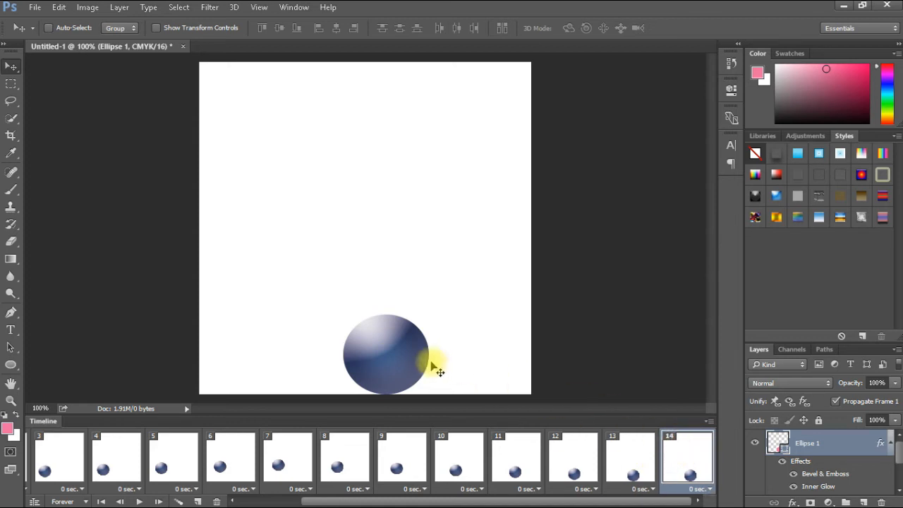
left_click_drag(397, 356, 497, 276)
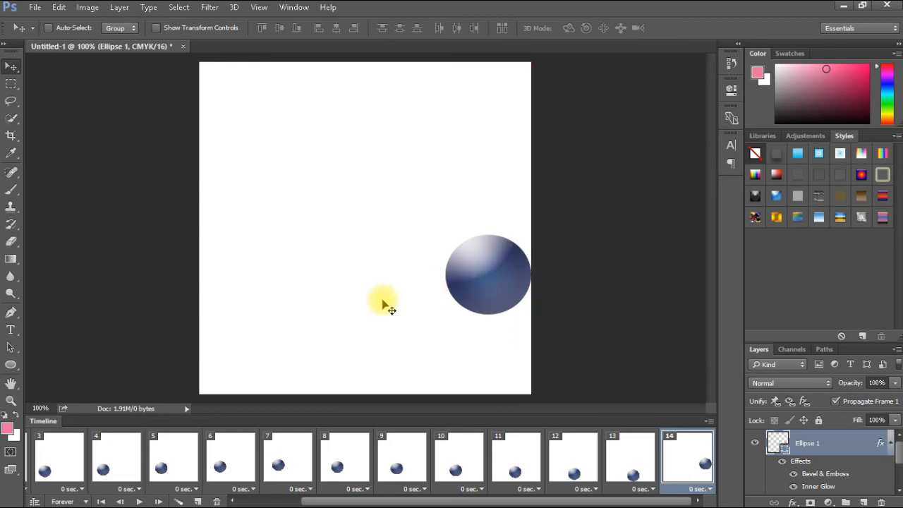
Step: Tween frame 14 with the previous frame using 5 added frames, then play and stop the extended animation
left_click(182, 500)
left_click(536, 125)
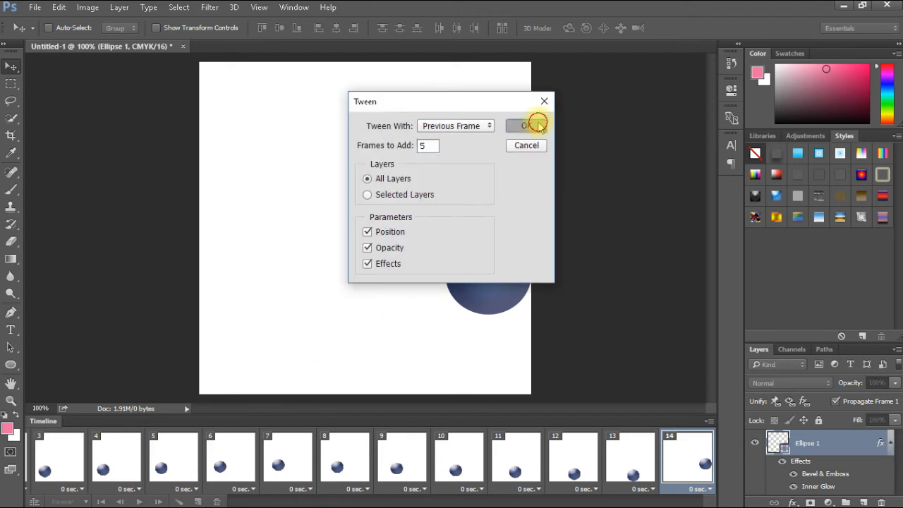
left_click(139, 500)
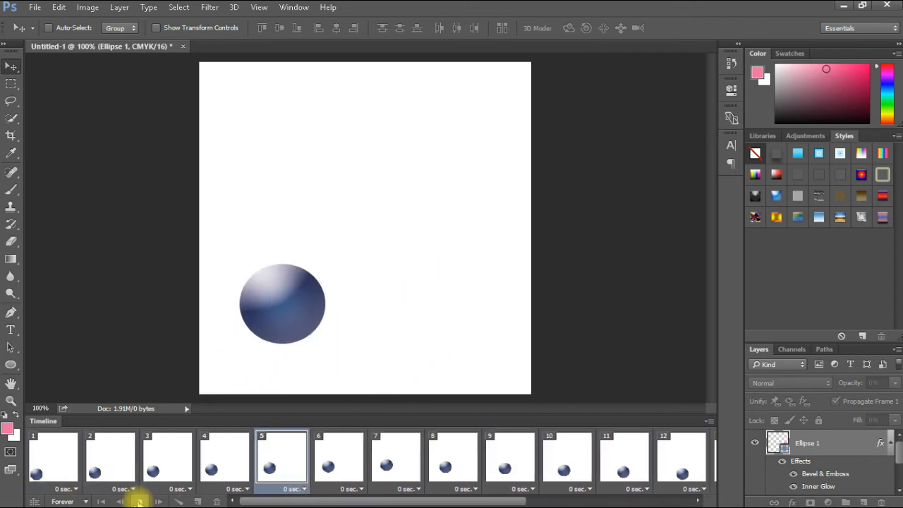
left_click(139, 501)
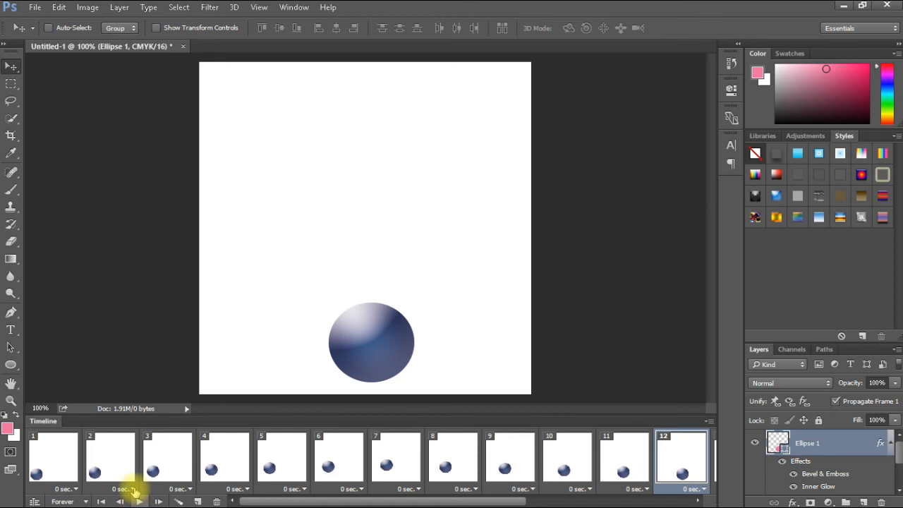
Step: Start a Render Video export of the animation and choose the Medium Quality preset for the H.264 format
left_click(34, 9)
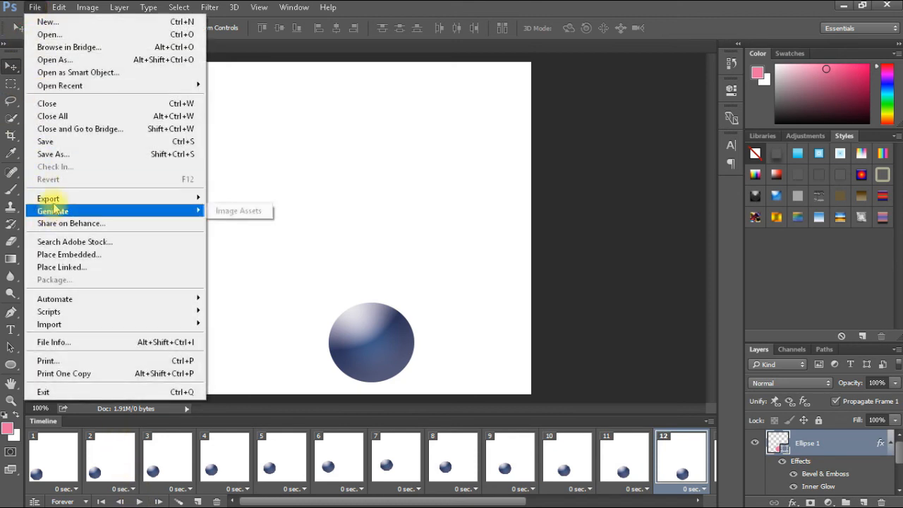
mouse_move(49, 200)
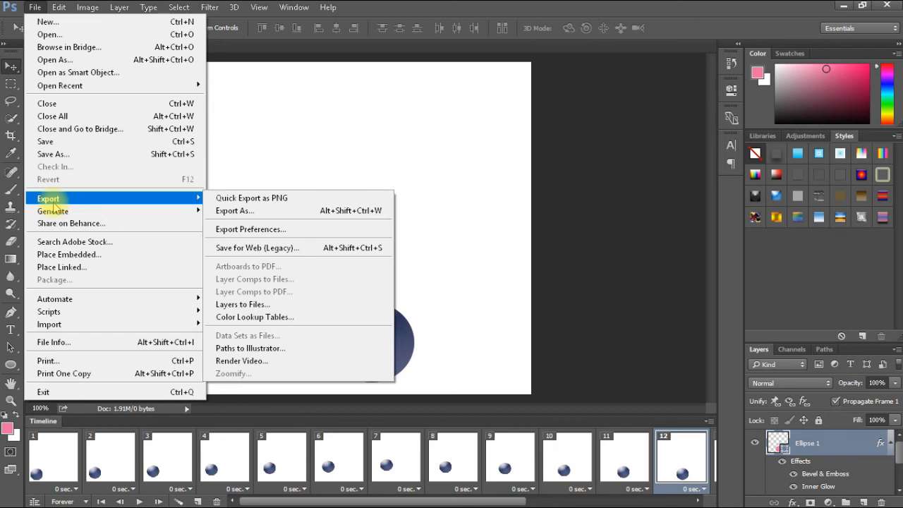
left_click(240, 361)
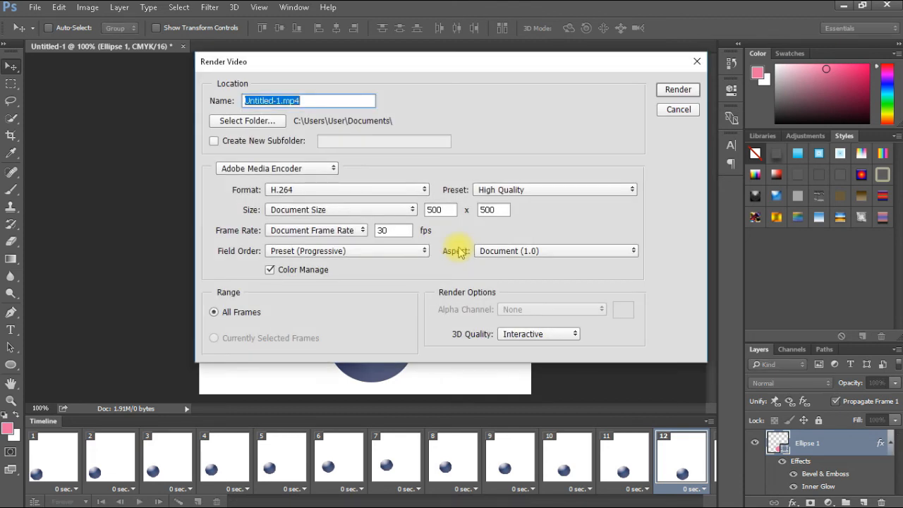
left_click(513, 197)
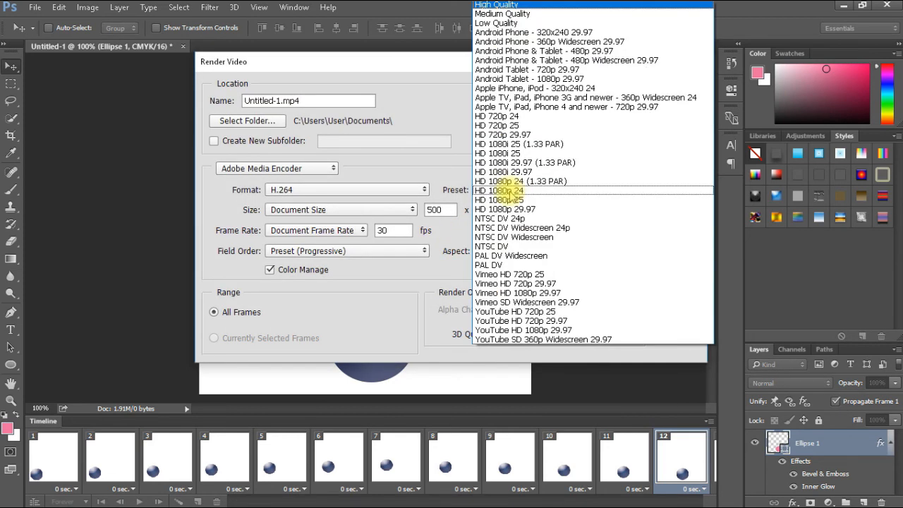
left_click(524, 14)
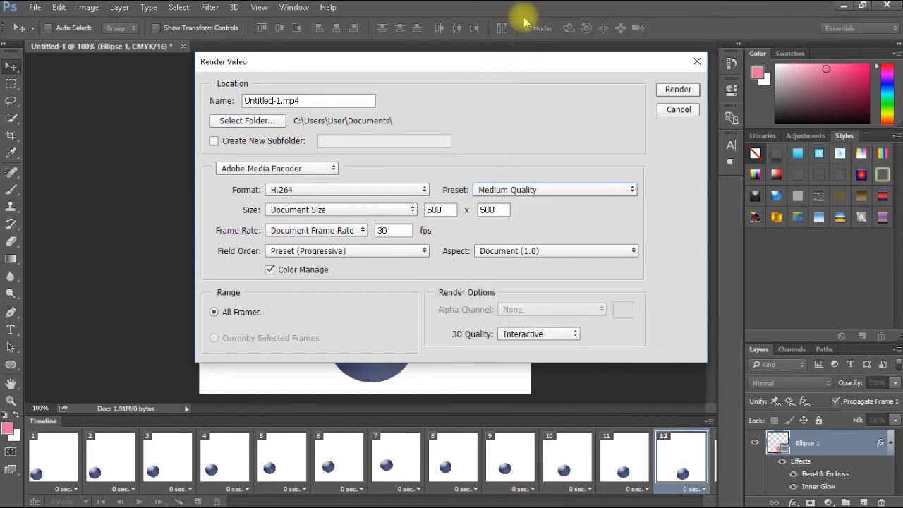
Step: Render all frames in QuickTime format with the Animation Medium Quality preset, keeping Preset (Progressive) field order and Interactive 3D quality
left_click(355, 253)
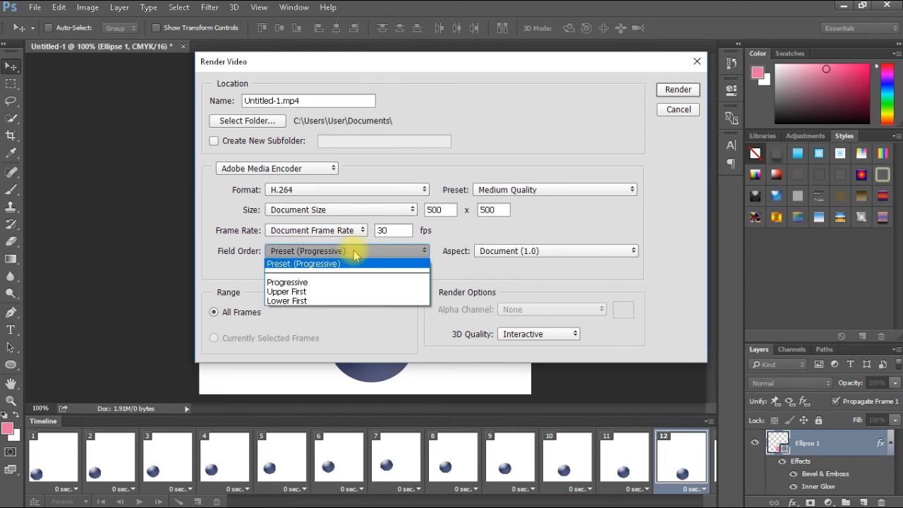
left_click(455, 254)
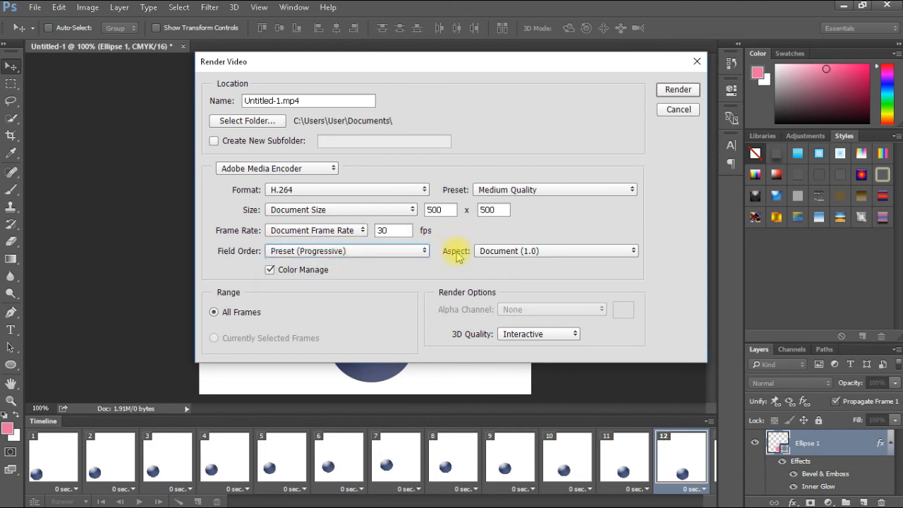
left_click(521, 337)
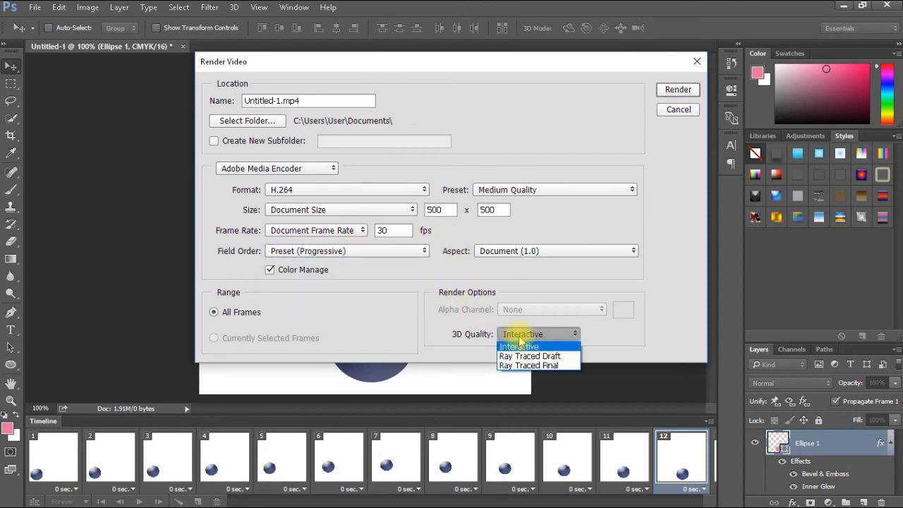
left_click(507, 332)
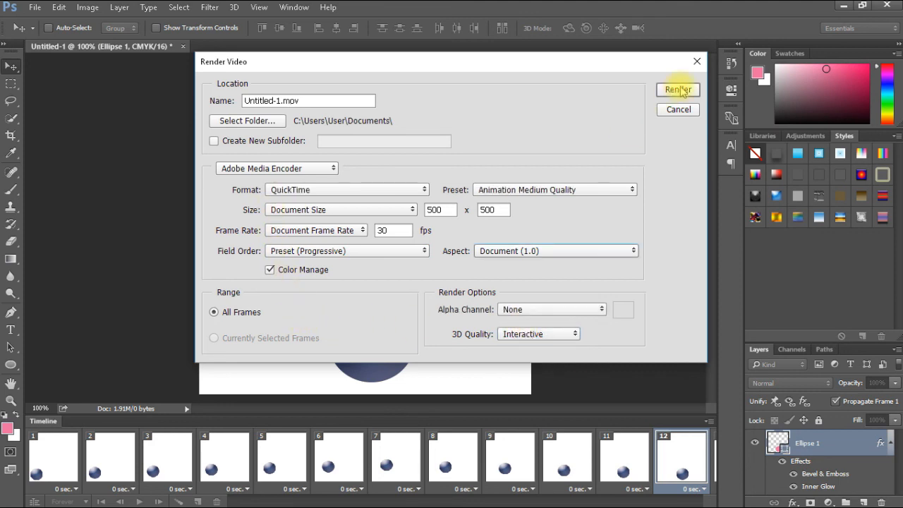
left_click(678, 89)
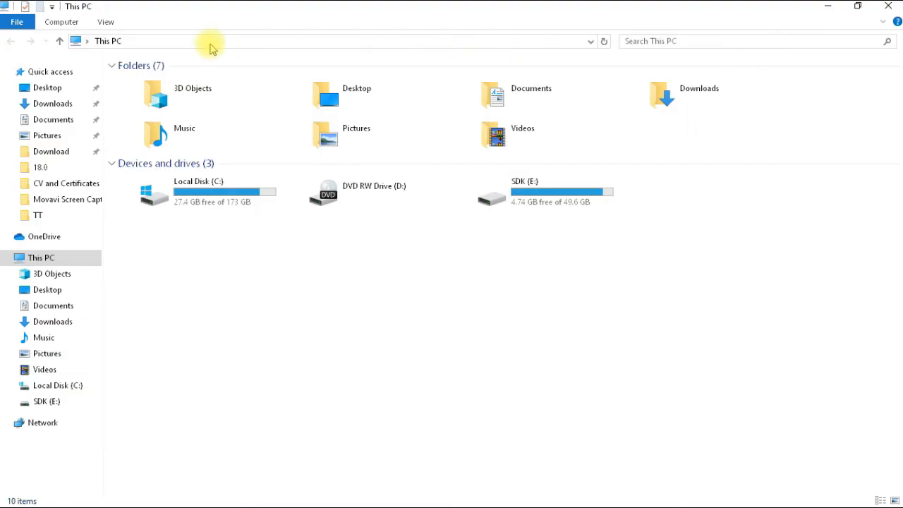
Step: Switch to File Explorer, go to the Creative Cloud Files folder under C:\Users\User, and open the Ball1 video
left_click(156, 41)
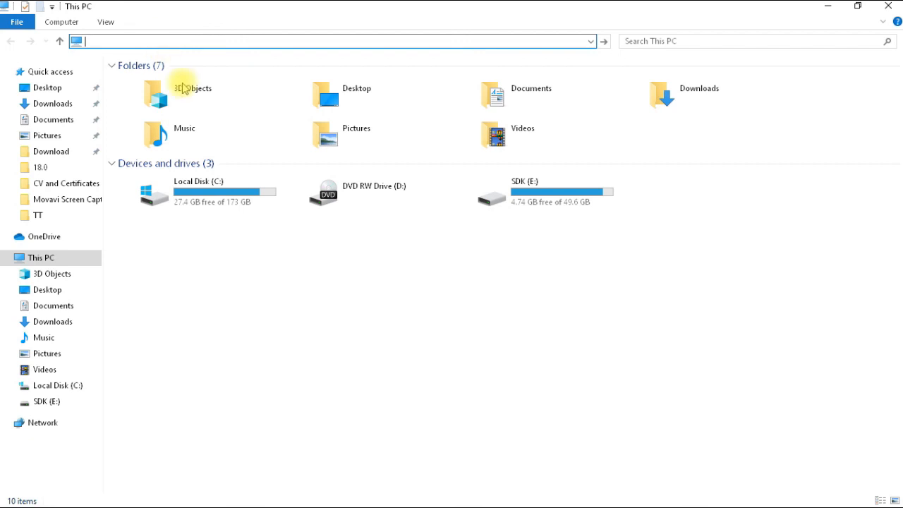
type("c:\\user")
left_click(196, 103)
left_click(502, 95)
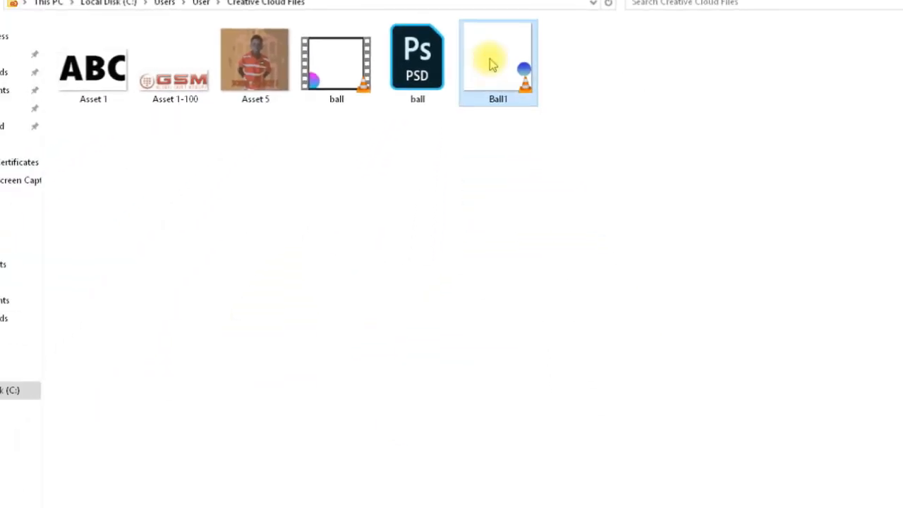
right_click(490, 59)
left_click(504, 96)
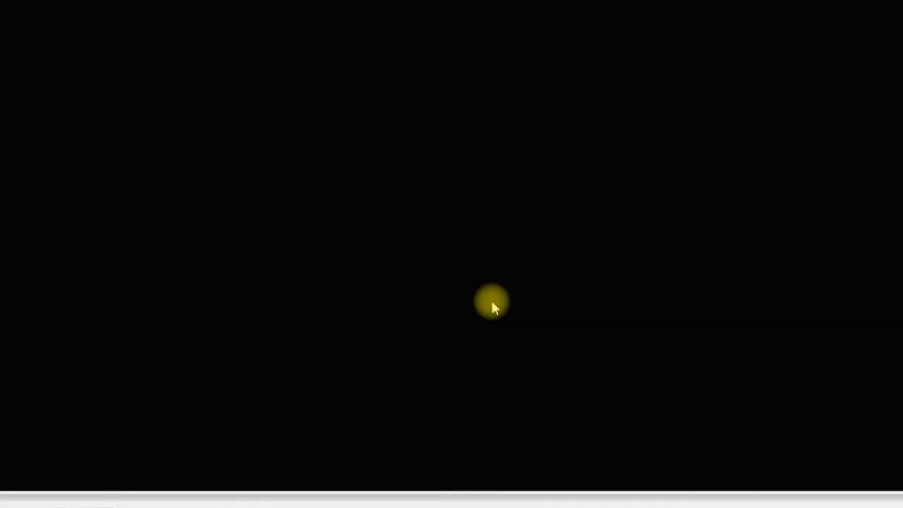